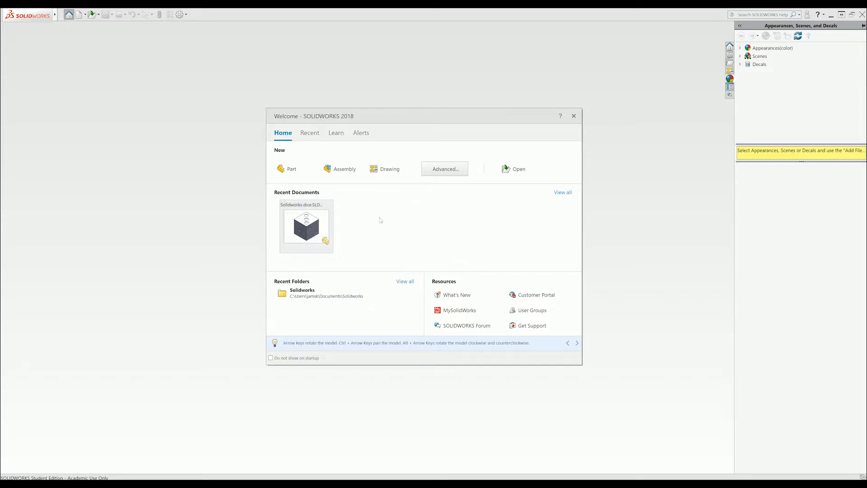
# Open the 'Solidworks dice' part file from the Welcome dialog.
pyautogui.moveTo(316, 219)
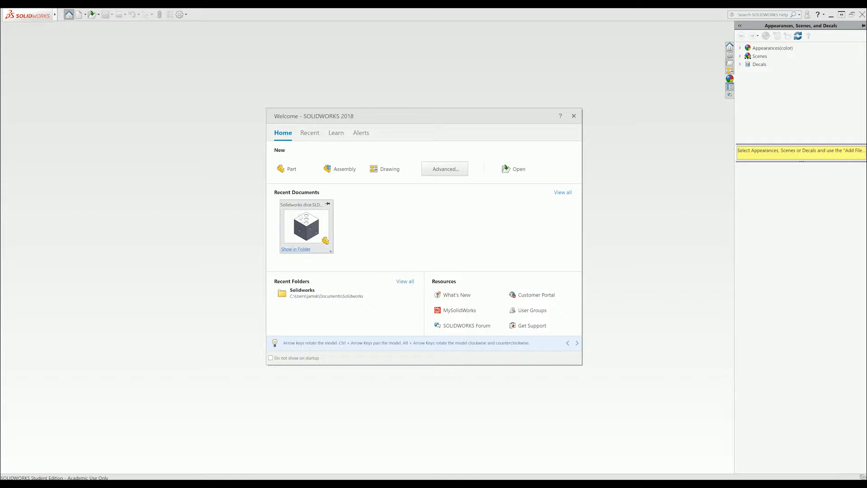
pyautogui.click(516, 173)
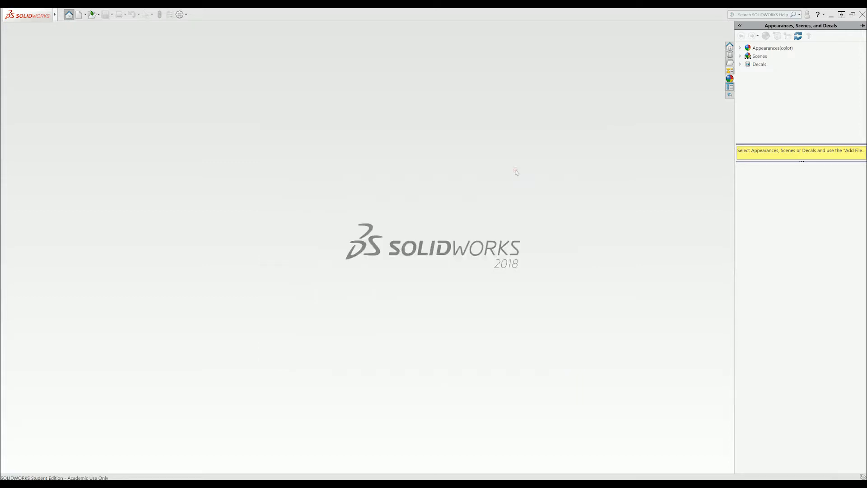
pyautogui.moveTo(169, 17); pyautogui.dragTo(377, 79)
pyautogui.click(309, 126)
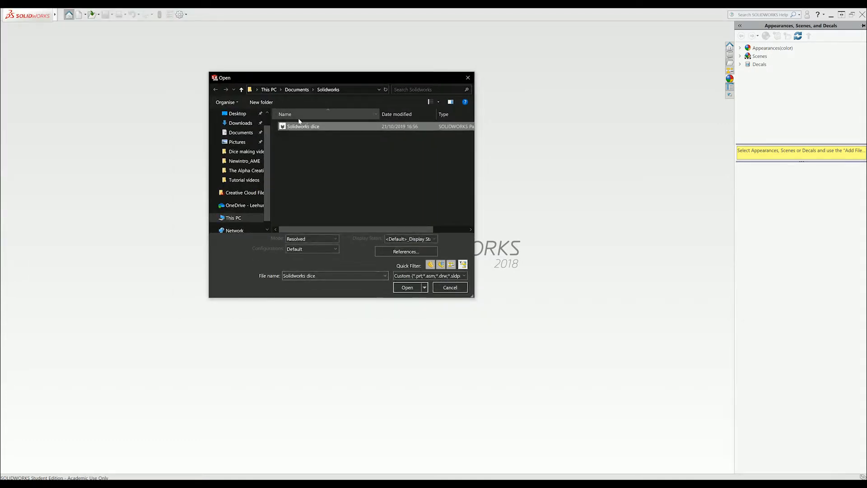
pyautogui.click(407, 287)
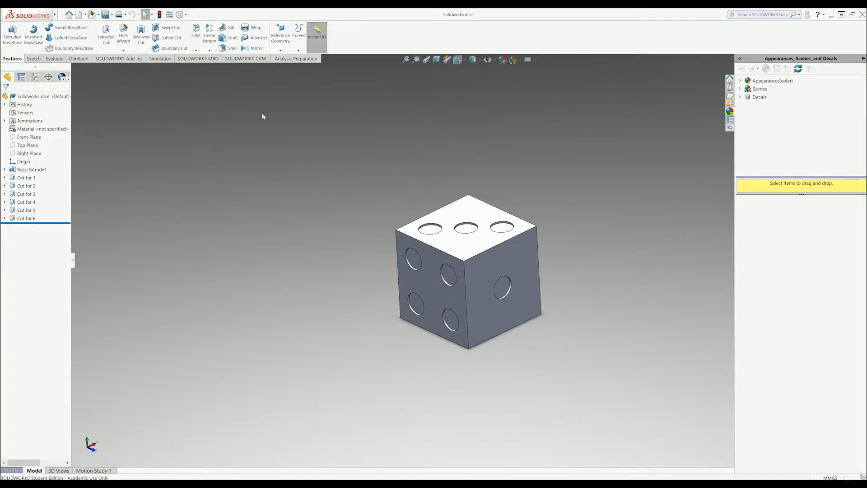
# Enable the PhotoView 360 add-in, check Render Tools, then zoom the dice to fit.
pyautogui.click(125, 59)
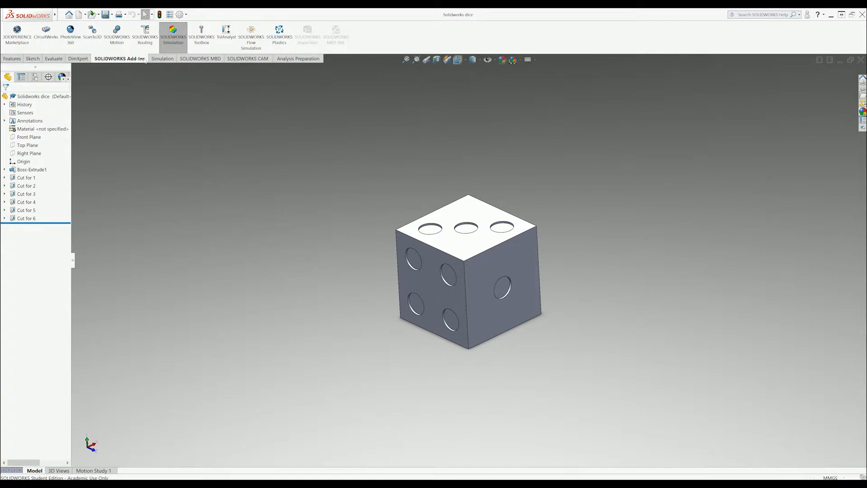
pyautogui.click(74, 43)
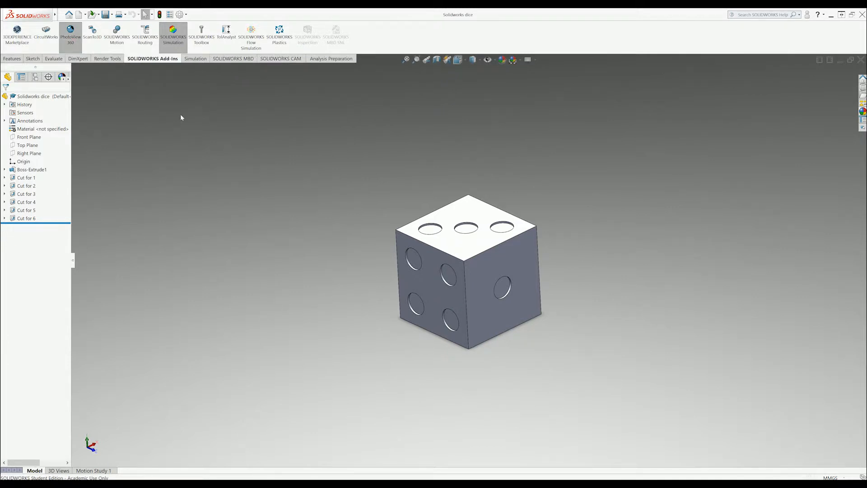
pyautogui.click(113, 61)
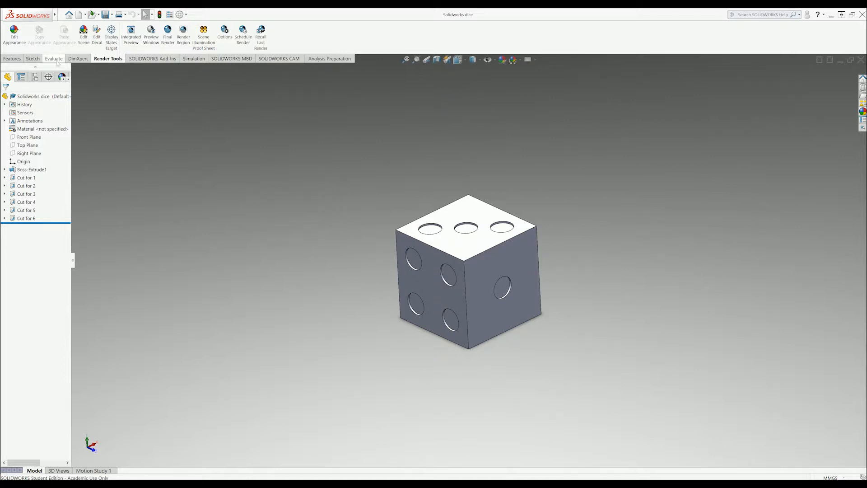
pyautogui.click(12, 59)
pyautogui.press('f')
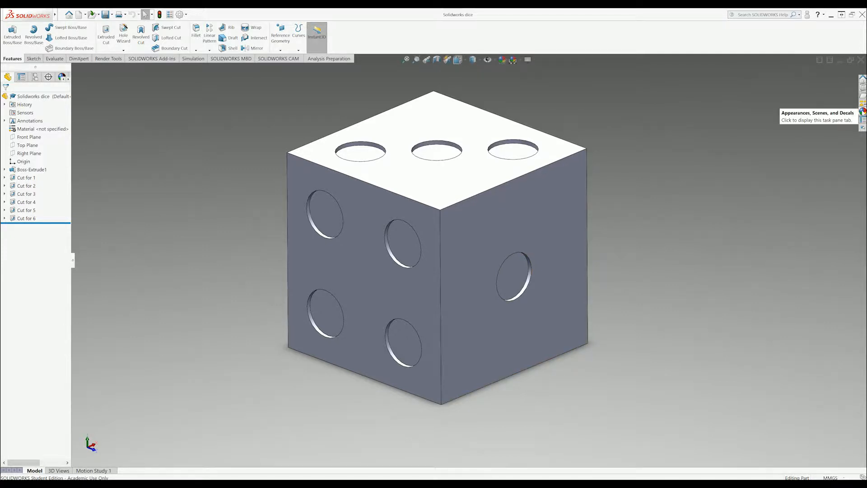
# In the Appearances, Scenes, and Decals library, expand Scenes and settle on Studio Scenes.
pyautogui.click(863, 111)
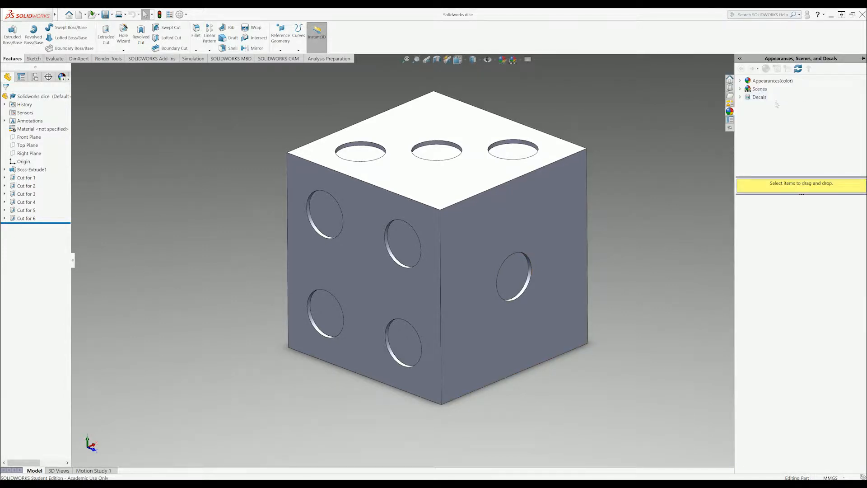
pyautogui.click(776, 82)
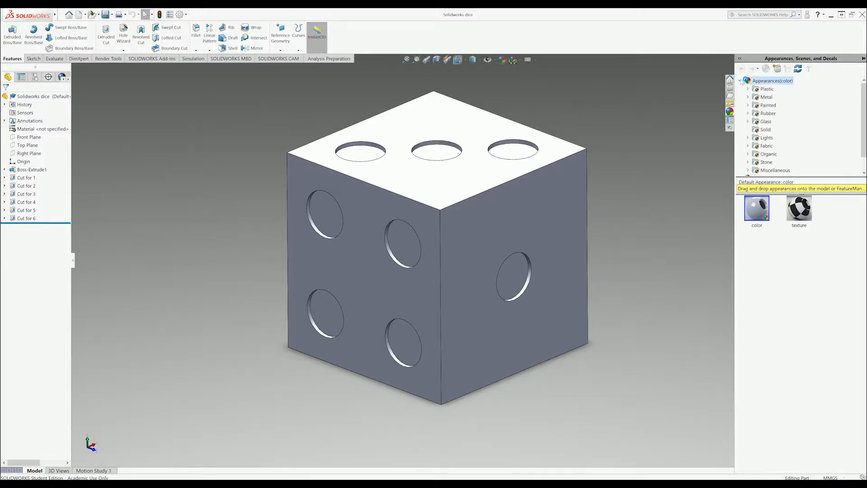
pyautogui.scroll(-1, 766, 113)
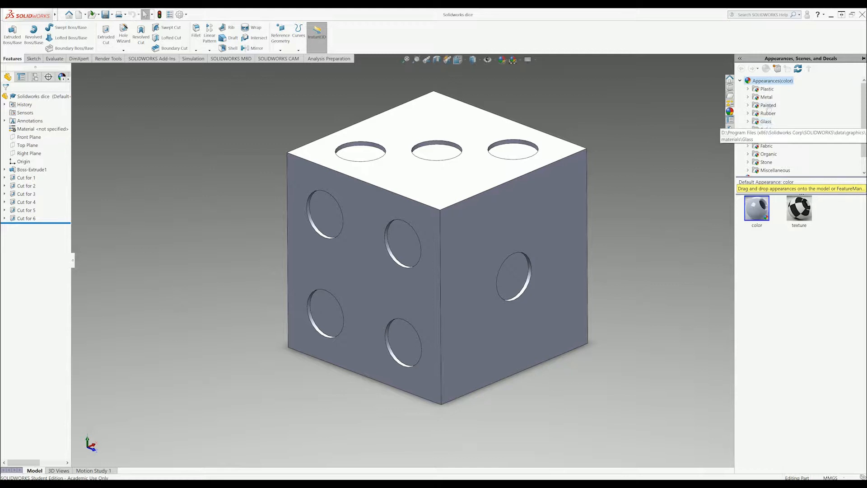
pyautogui.scroll(1, 774, 97)
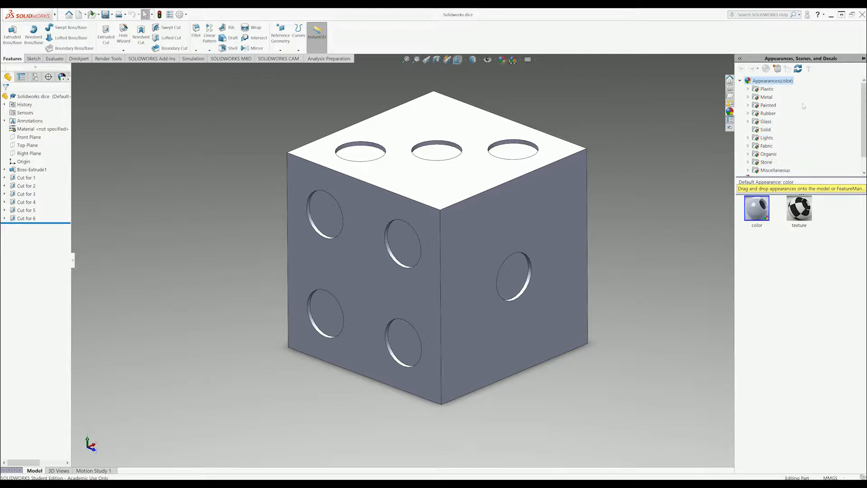
pyautogui.click(740, 81)
pyautogui.click(741, 89)
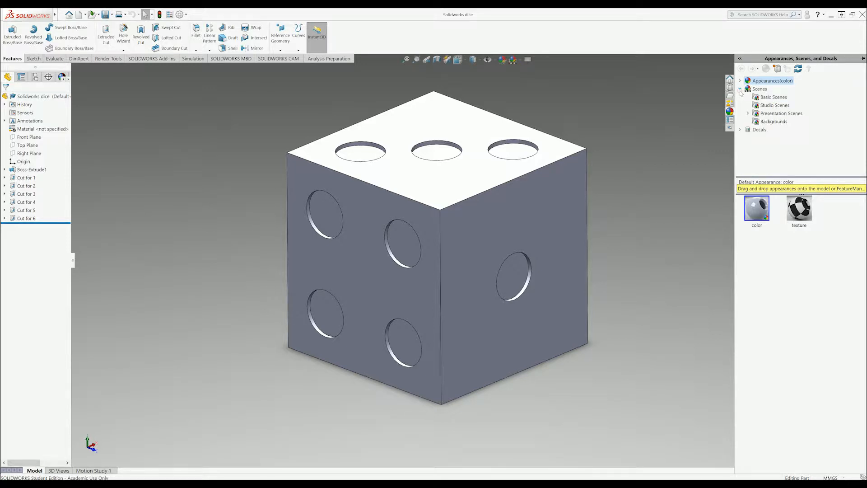
pyautogui.click(765, 98)
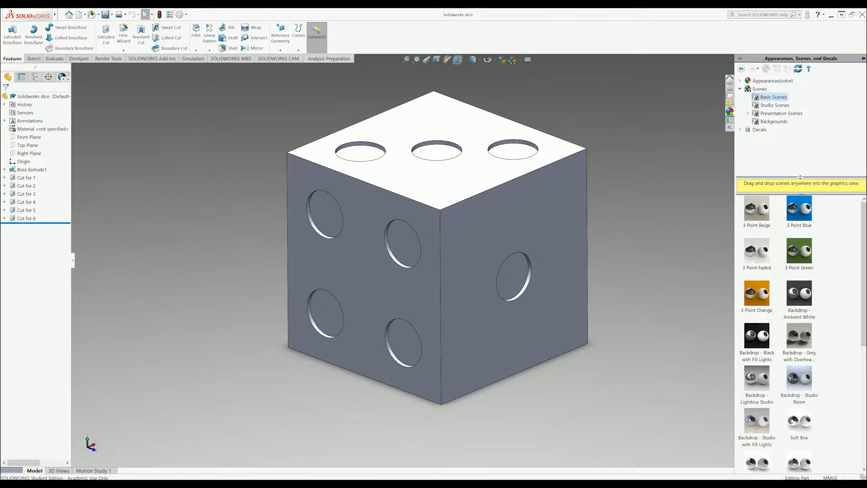
pyautogui.click(774, 105)
pyautogui.click(770, 114)
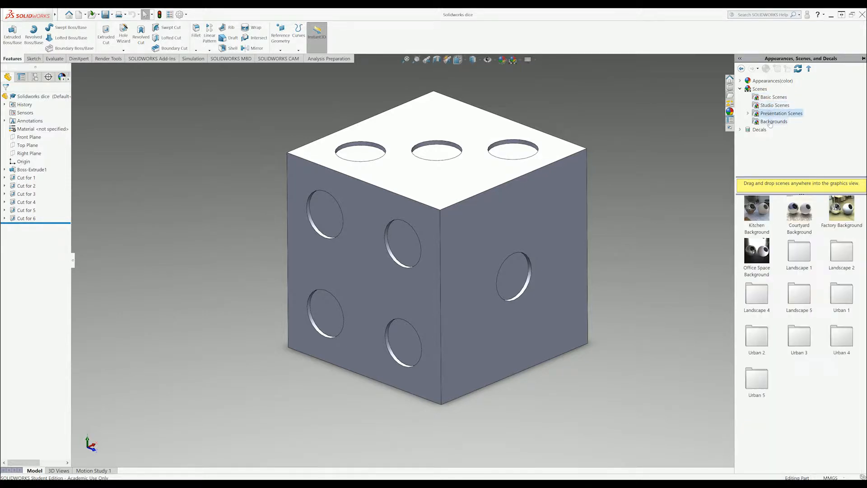
pyautogui.click(775, 105)
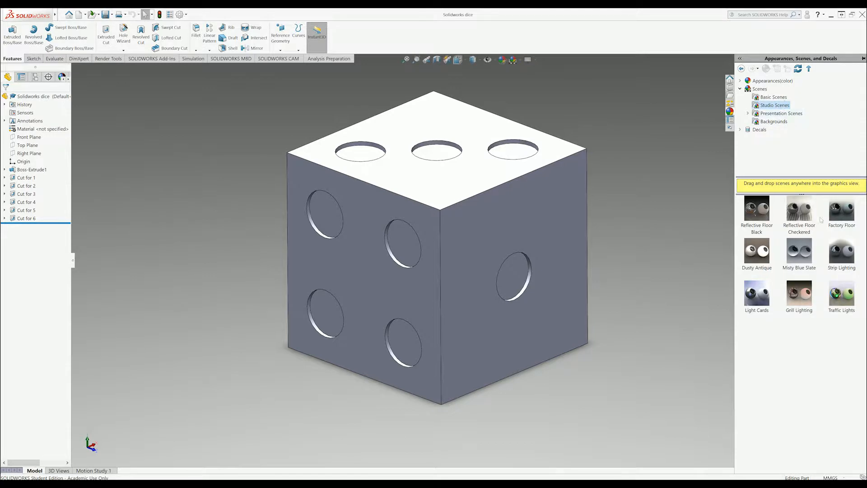
# Apply the Reflective Floor Checkered scene and orbit the dice to face its front.
pyautogui.moveTo(806, 214); pyautogui.dragTo(638, 235)
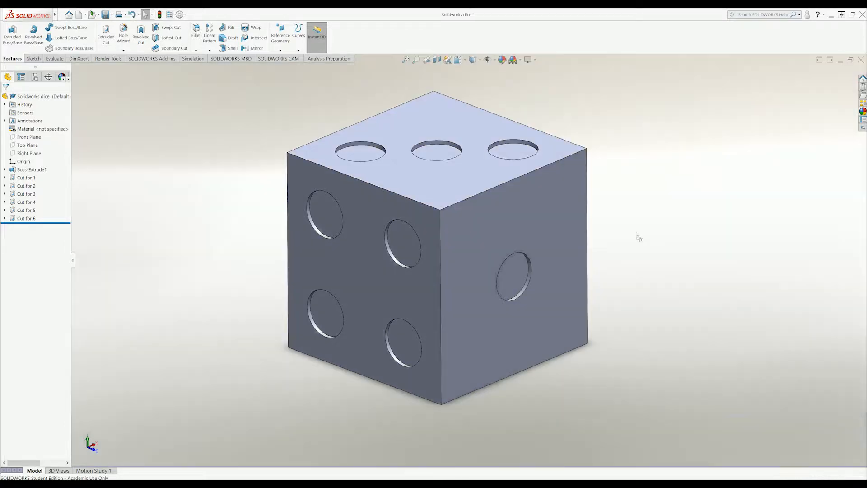
pyautogui.scroll(-3, 641, 235)
pyautogui.scroll(10, 434, 271)
pyautogui.moveTo(429, 286)
pyautogui.mouseDown(button='middle')
pyautogui.moveTo(490, 133)
pyautogui.moveTo(438, 290)
pyautogui.mouseUp(button='middle')
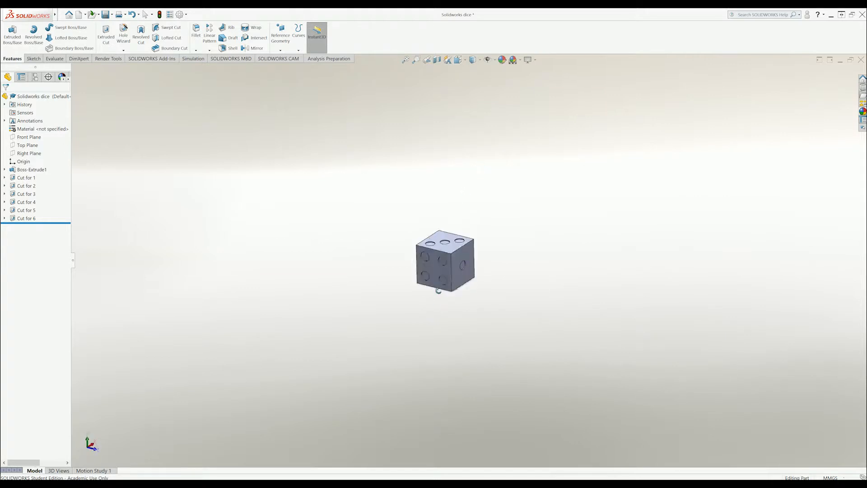
pyautogui.scroll(-6, 438, 289)
pyautogui.moveTo(480, 263); pyautogui.dragTo(515, 242, button='middle')
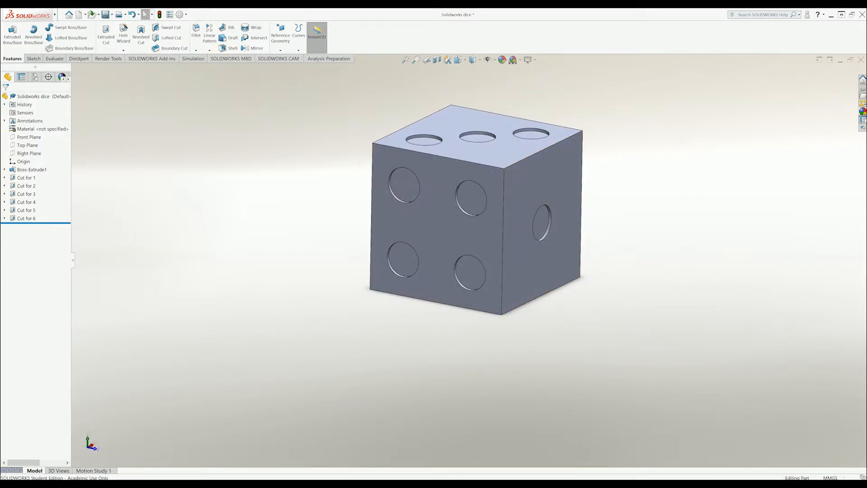
# Replace it with the Reflective Floor Black scene and orbit to show the right face.
pyautogui.click(862, 111)
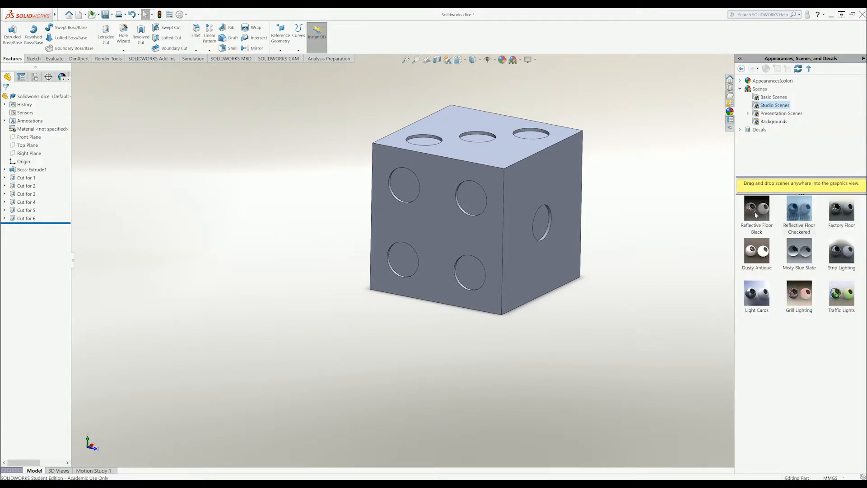
pyautogui.moveTo(757, 215); pyautogui.dragTo(619, 242)
pyautogui.moveTo(626, 221); pyautogui.dragTo(618, 244, button='middle')
pyautogui.scroll(2, 617, 244)
pyautogui.scroll(-2, 560, 235)
pyautogui.scroll(2, 363, 132)
pyautogui.scroll(-2, 365, 132)
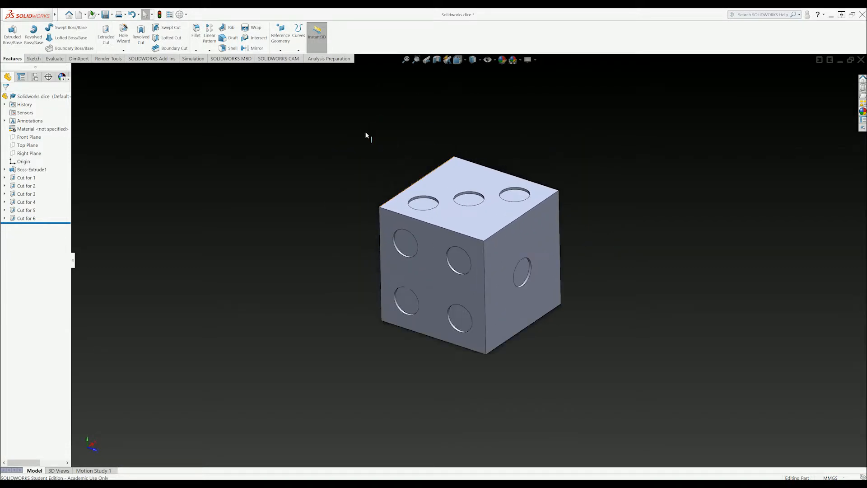
pyautogui.moveTo(642, 255); pyautogui.dragTo(655, 251, button='middle')
pyautogui.moveTo(731, 172)
pyautogui.mouseDown(button='middle')
pyautogui.moveTo(723, 159)
pyautogui.moveTo(715, 170)
pyautogui.mouseUp(button='middle')
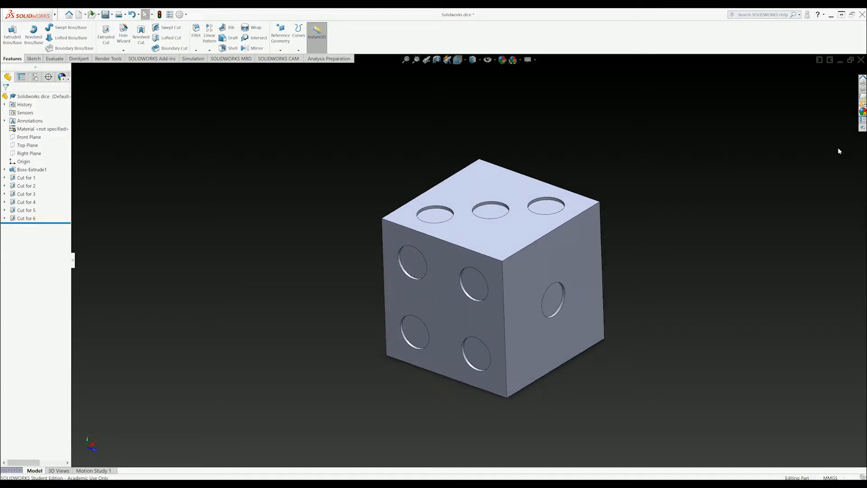
pyautogui.click(863, 111)
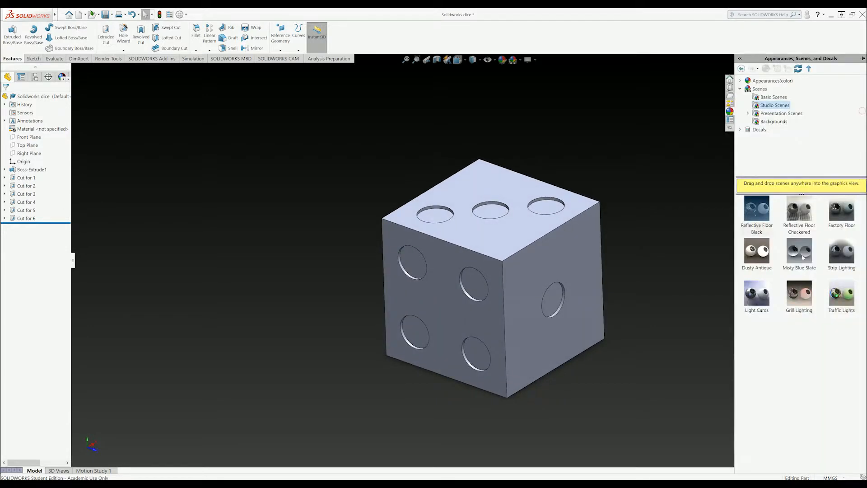
pyautogui.click(741, 88)
# Browse Plastic > High Gloss and drag black high gloss plastic onto the dice.
pyautogui.click(741, 80)
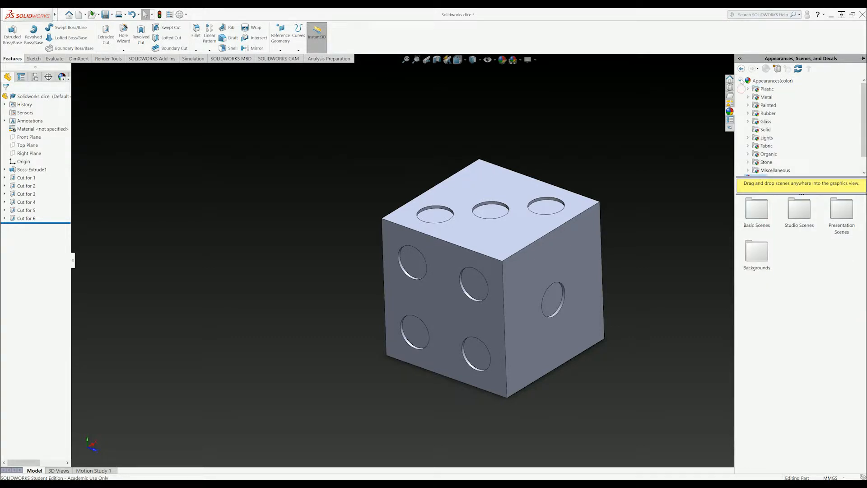
pyautogui.click(767, 89)
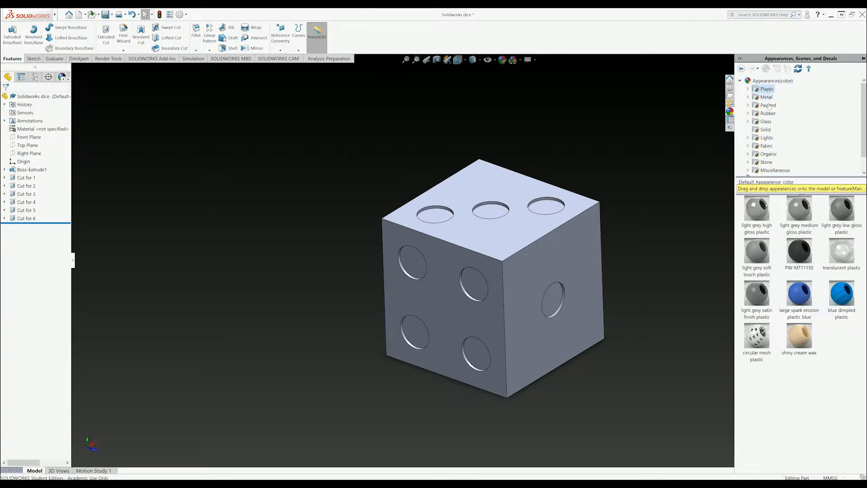
pyautogui.click(749, 90)
pyautogui.click(770, 90)
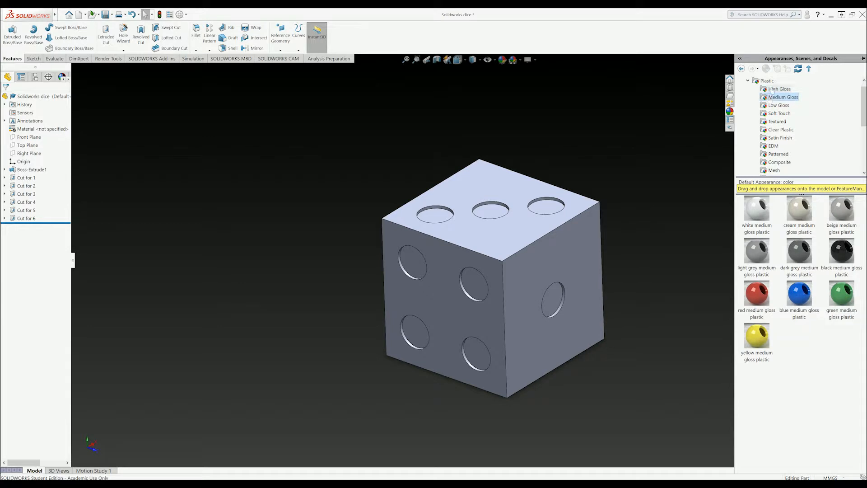
pyautogui.moveTo(803, 286)
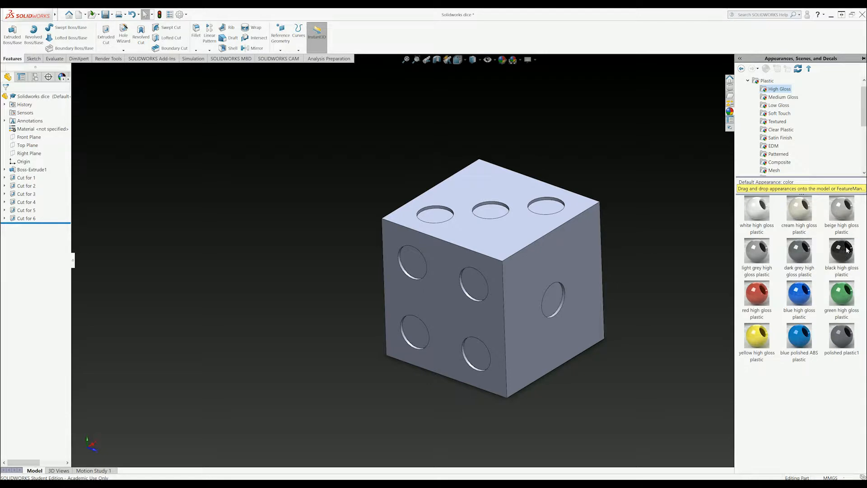
pyautogui.click(835, 260)
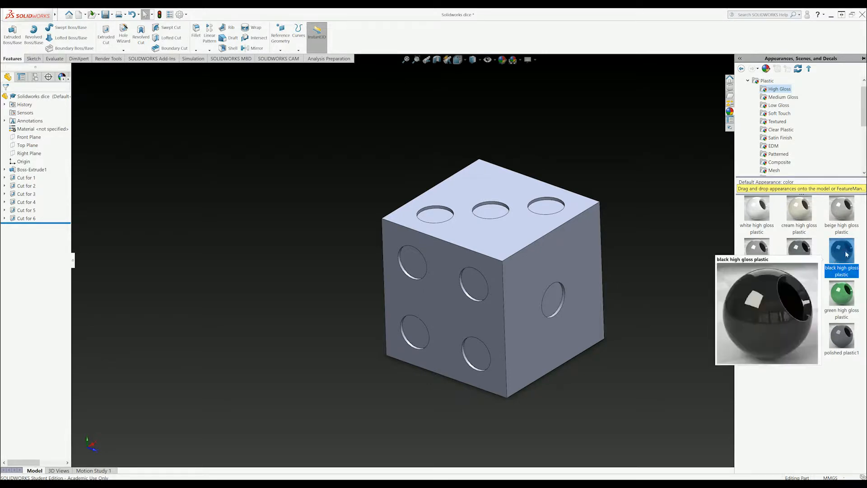
pyautogui.moveTo(846, 254); pyautogui.dragTo(536, 269)
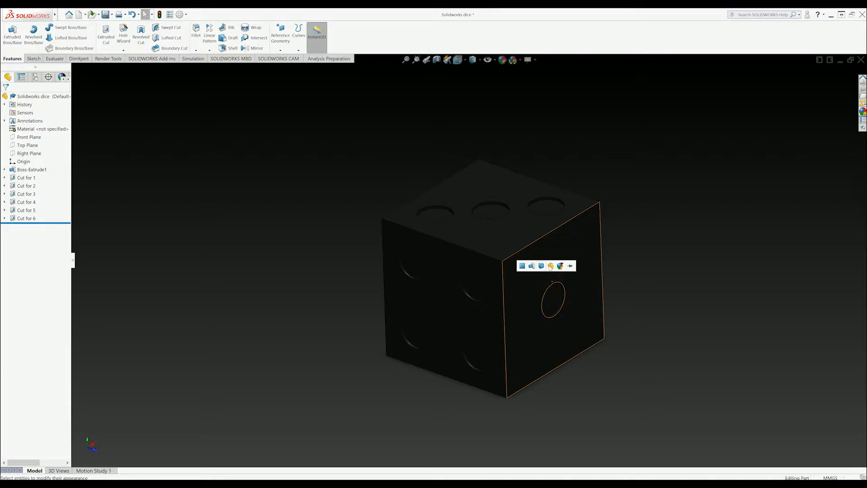
pyautogui.click(541, 266)
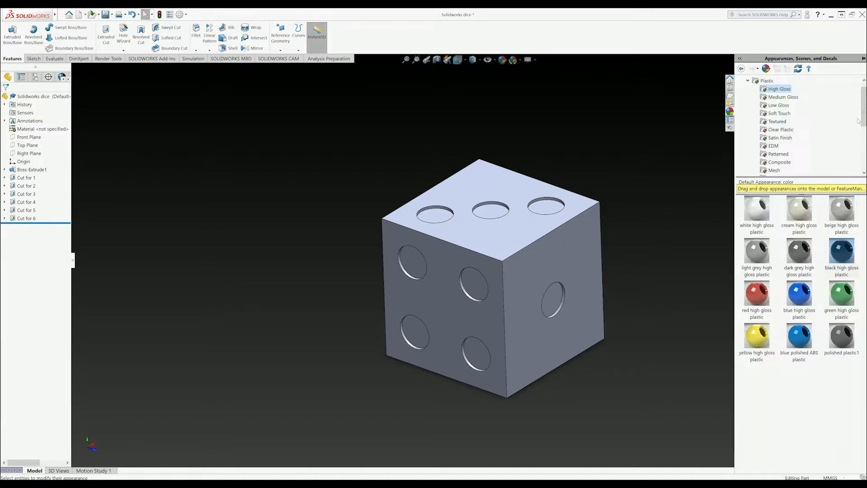
# Apply black high gloss plastic to the whole Boss-Extrude1 feature and orbit the die.
pyautogui.moveTo(845, 257); pyautogui.dragTo(550, 265)
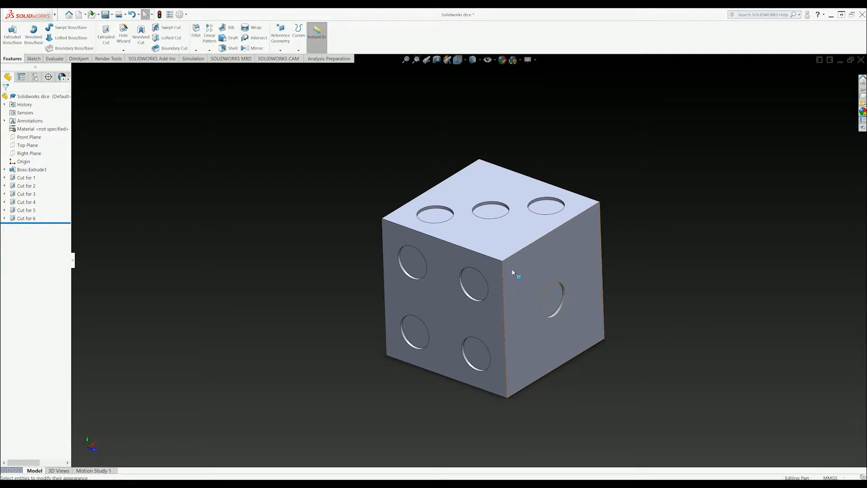
pyautogui.click(862, 111)
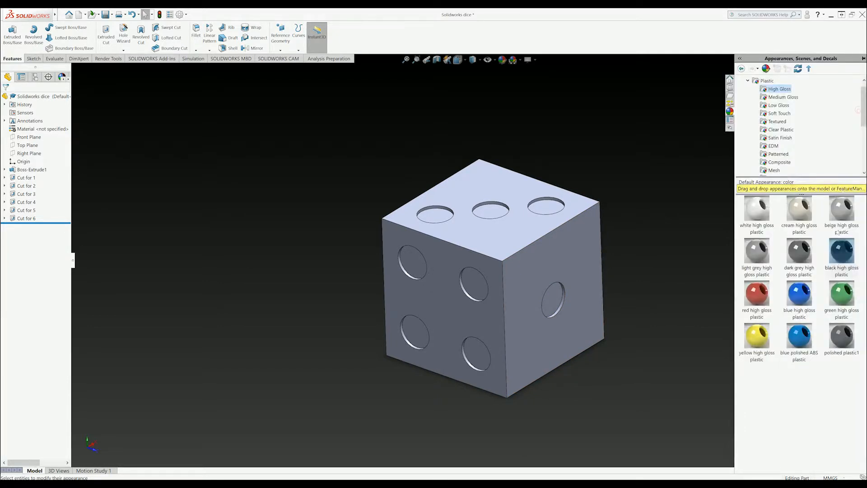
pyautogui.moveTo(841, 255); pyautogui.dragTo(554, 270)
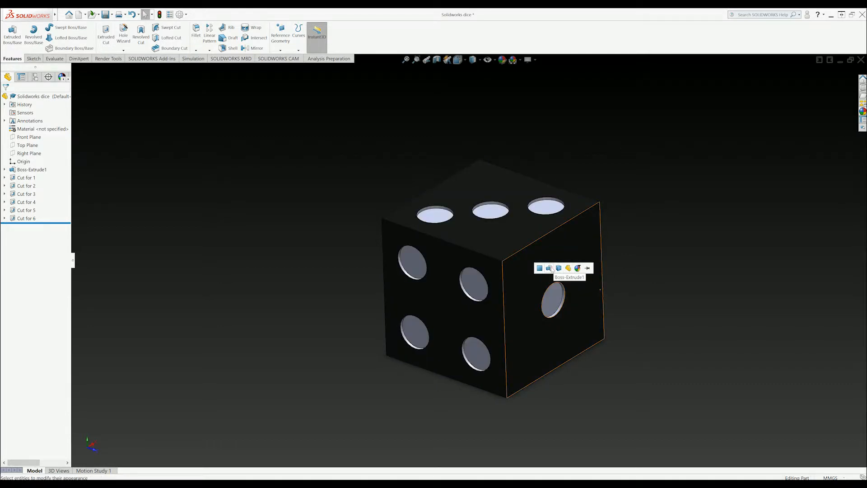
pyautogui.moveTo(553, 270); pyautogui.dragTo(550, 269)
pyautogui.click(549, 270)
pyautogui.moveTo(598, 280); pyautogui.dragTo(480, 166, button='middle')
pyautogui.moveTo(618, 217); pyautogui.dragTo(822, 154, button='middle')
pyautogui.click(863, 111)
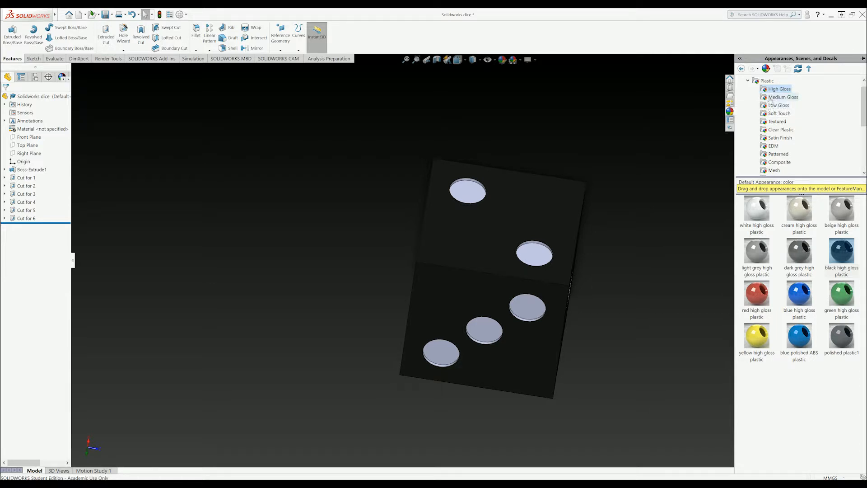
# Drag red low gloss plastic onto a pip, extending it through Cut for 2 and Body.
pyautogui.click(771, 98)
pyautogui.click(770, 105)
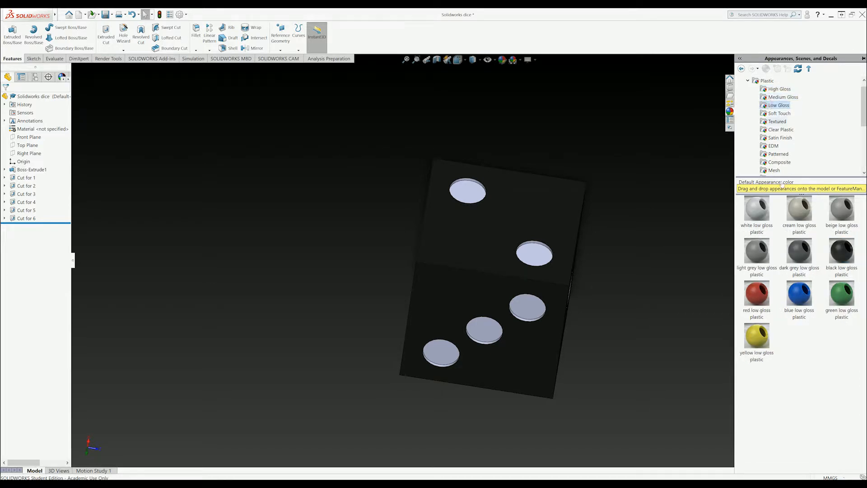
pyautogui.moveTo(792, 301)
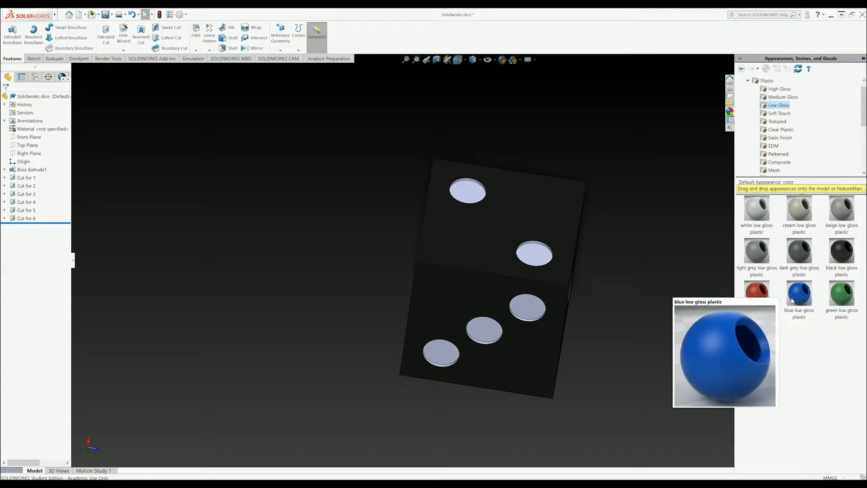
pyautogui.moveTo(758, 300); pyautogui.dragTo(536, 260)
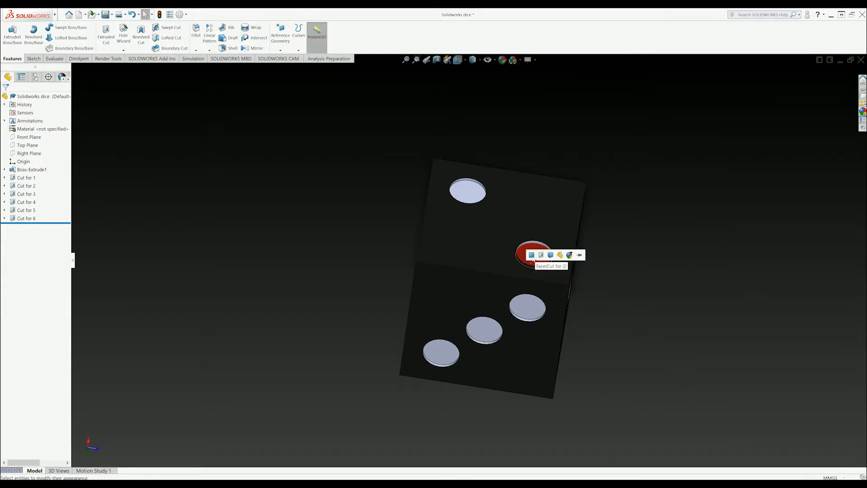
pyautogui.click(541, 255)
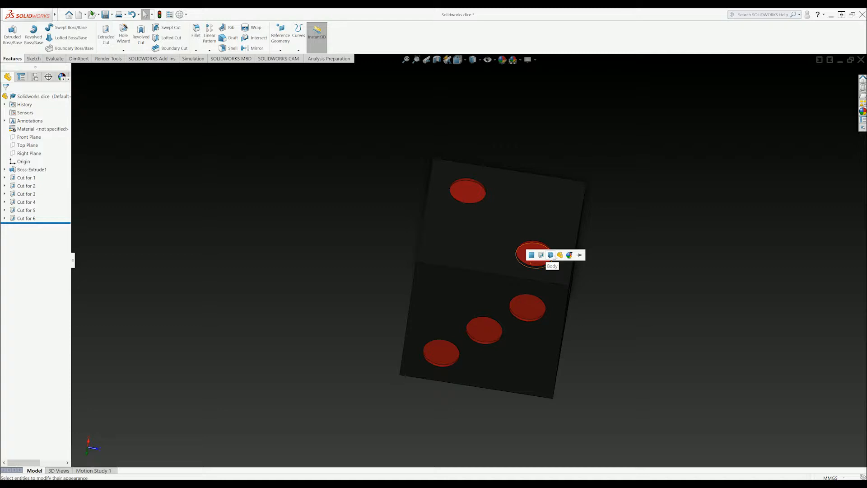
pyautogui.click(551, 256)
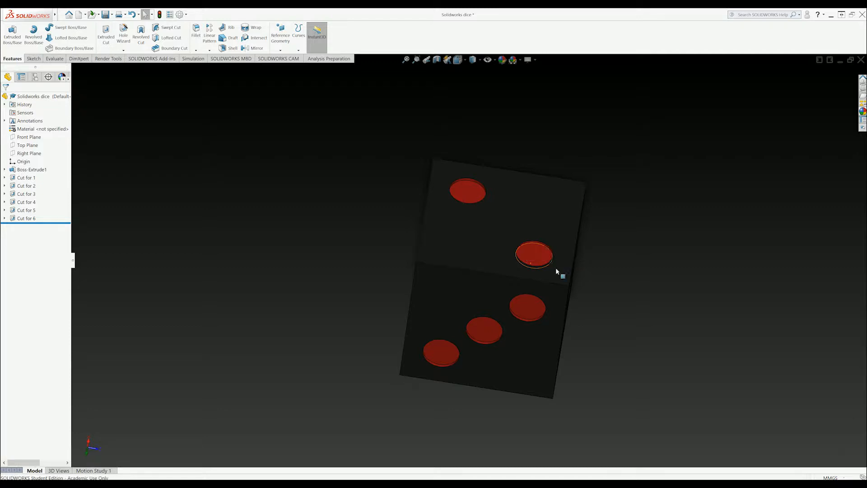
pyautogui.moveTo(601, 309); pyautogui.dragTo(475, 223, button='middle')
# From Lights > LED appearances, drop White LED onto the top pip.
pyautogui.scroll(-2, 475, 223)
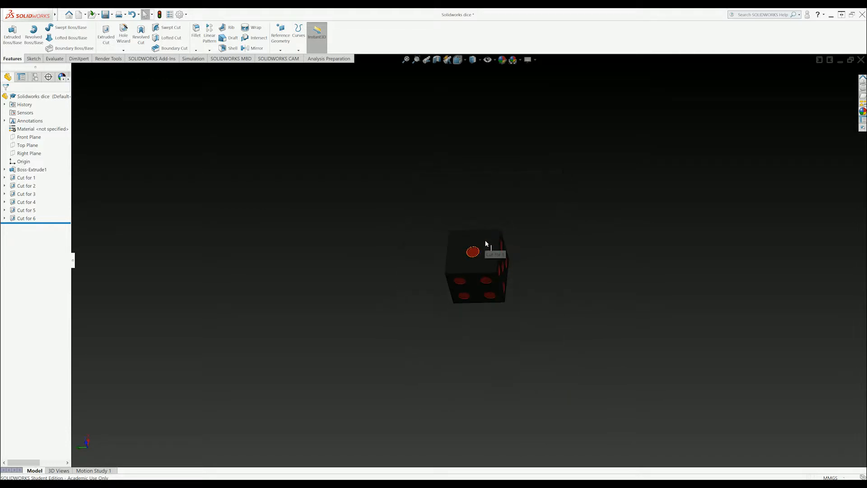
pyautogui.scroll(8, 487, 245)
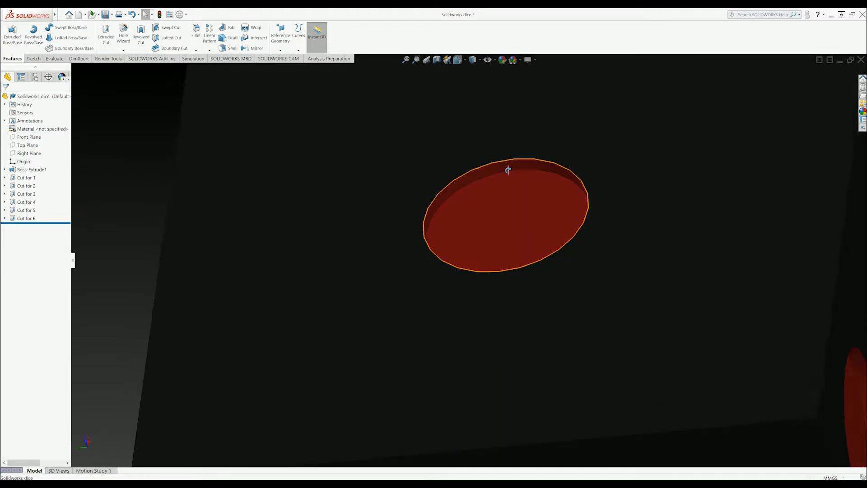
pyautogui.click(863, 111)
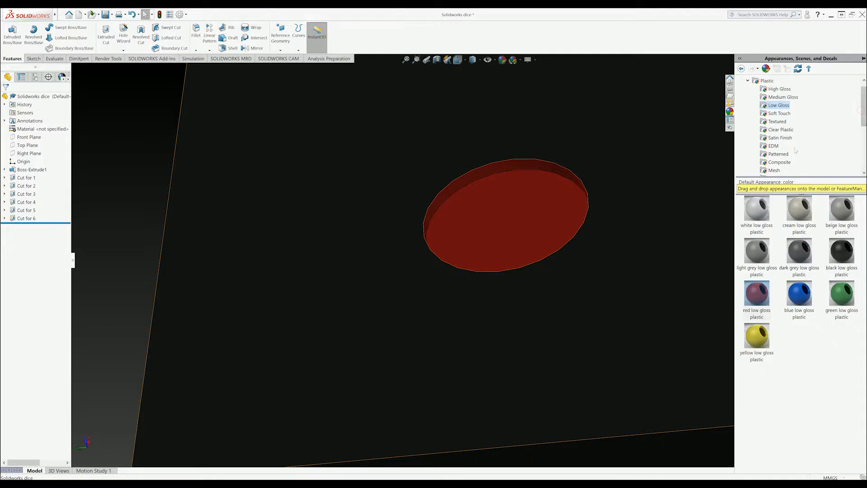
pyautogui.scroll(-1, 795, 135)
pyautogui.scroll(-2, 795, 154)
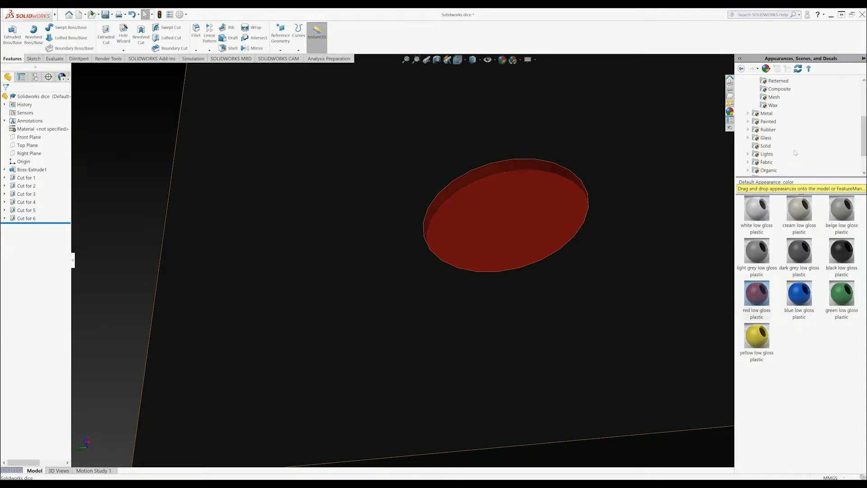
pyautogui.click(749, 154)
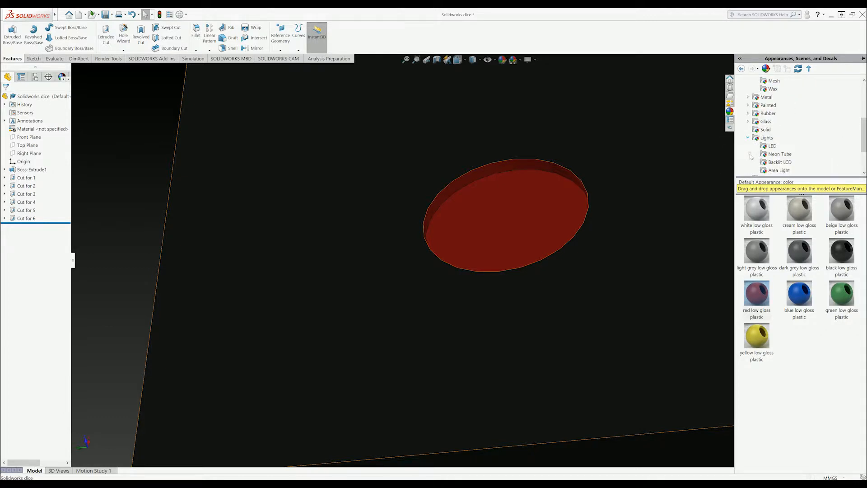
pyautogui.click(771, 146)
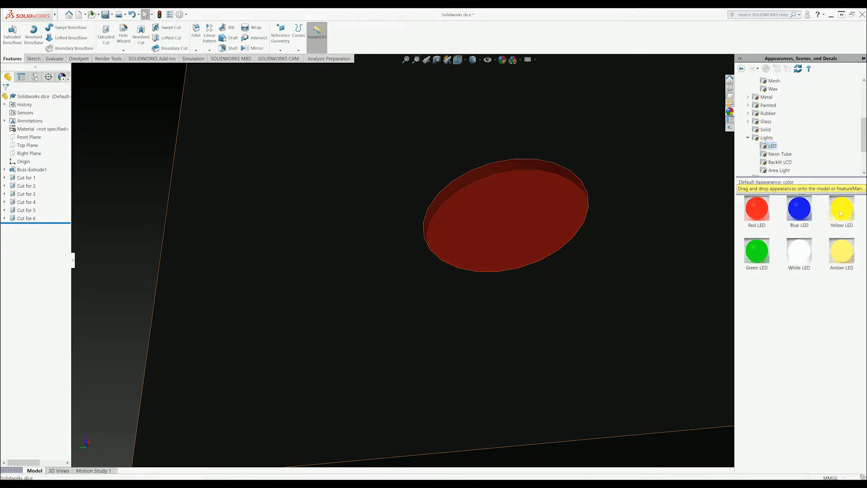
pyautogui.moveTo(809, 254); pyautogui.dragTo(518, 168)
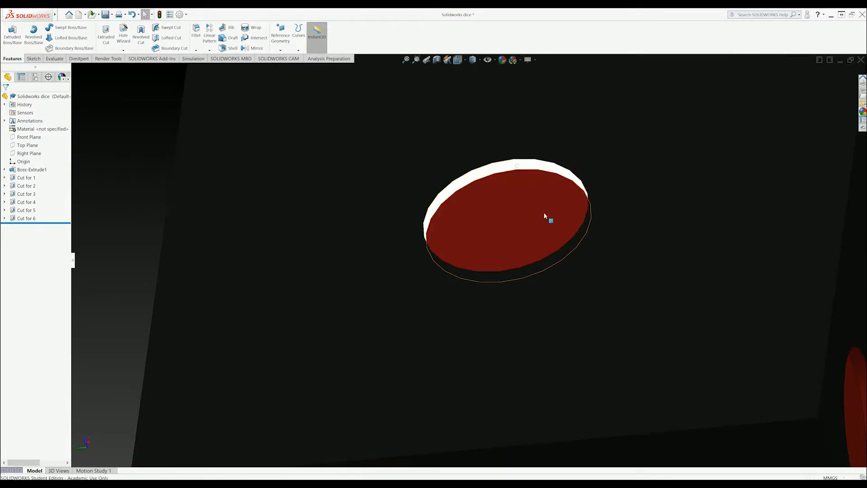
# Orbit the die and apply White LED to the whole Cut for 5 feature.
pyautogui.scroll(-5, 548, 219)
pyautogui.moveTo(548, 219); pyautogui.dragTo(683, 209, button='middle')
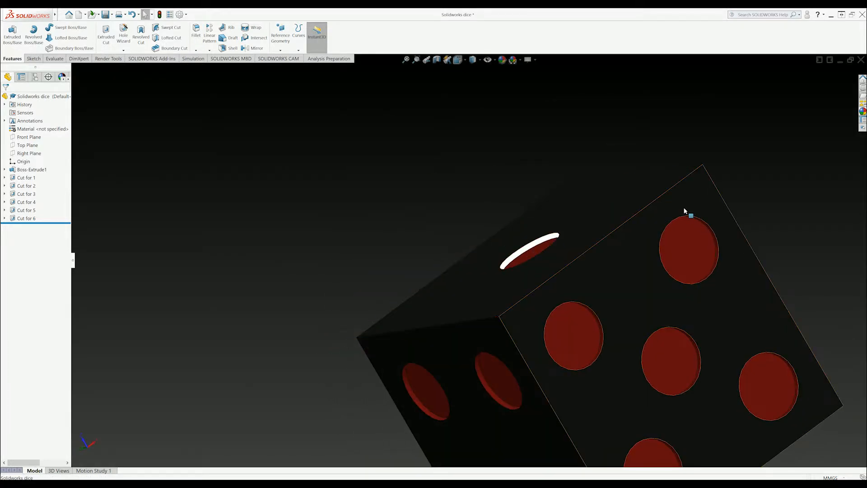
pyautogui.click(864, 112)
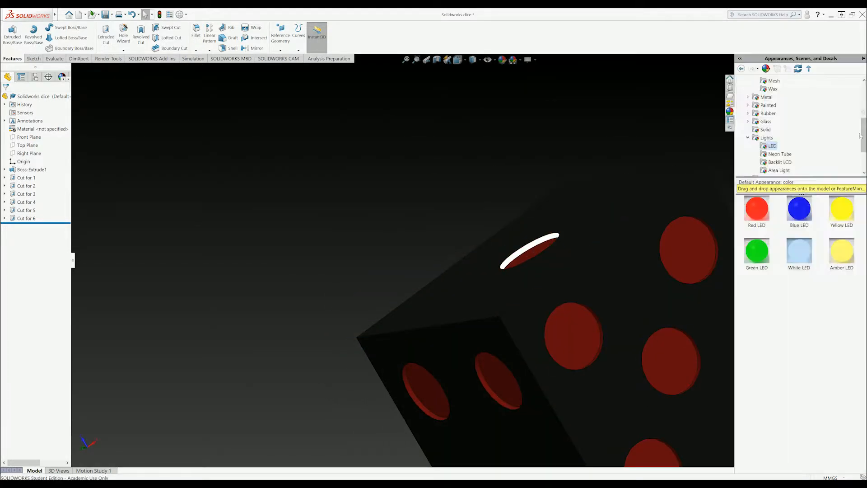
pyautogui.moveTo(691, 251); pyautogui.dragTo(686, 210, button='middle')
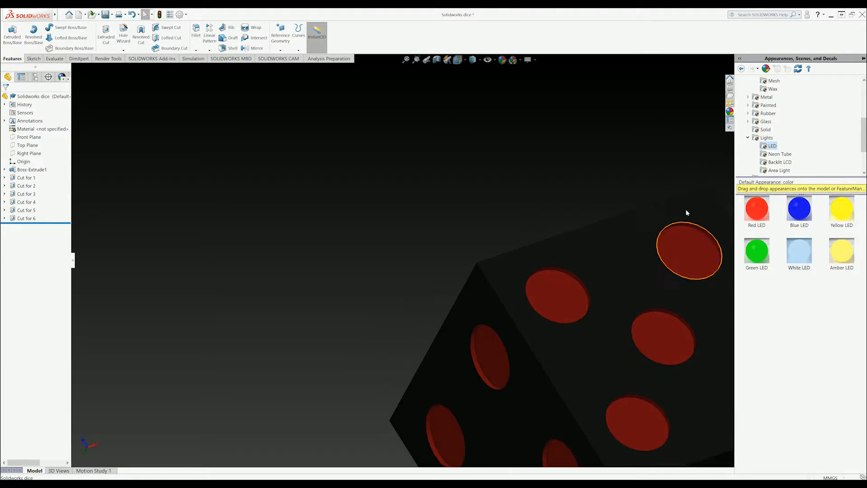
pyautogui.scroll(3, 705, 229)
pyautogui.scroll(-5, 641, 246)
pyautogui.scroll(-3, 587, 240)
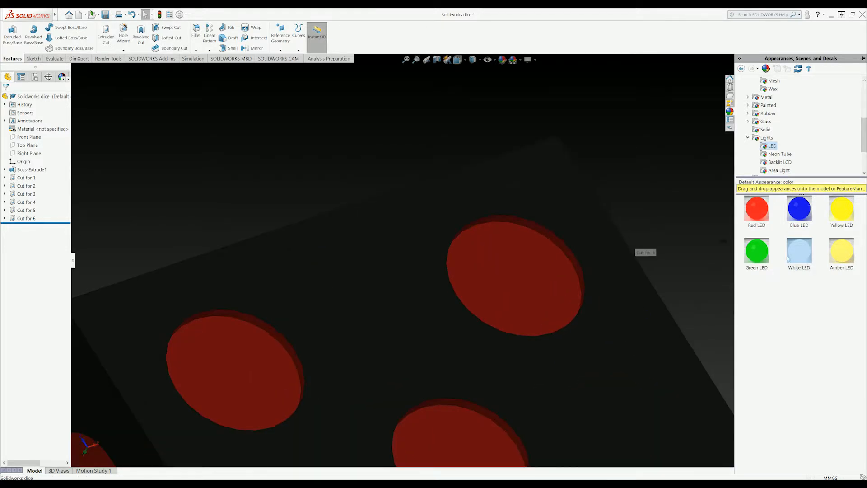
pyautogui.click(554, 247)
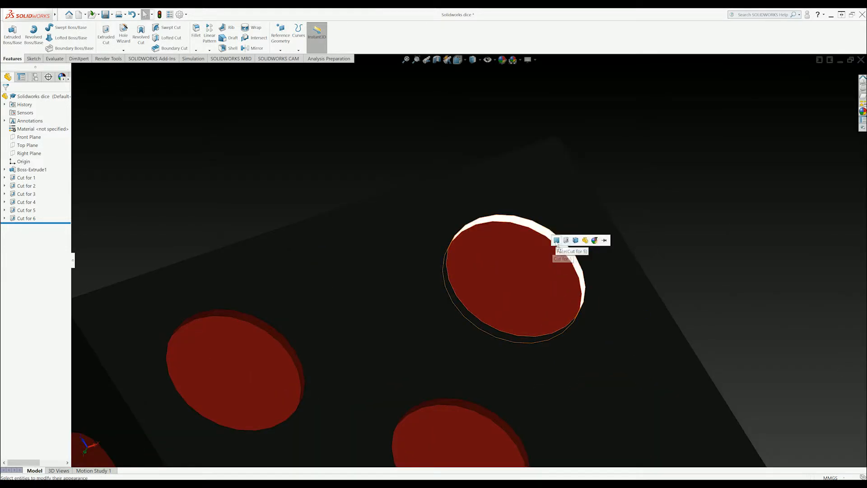
pyautogui.click(566, 241)
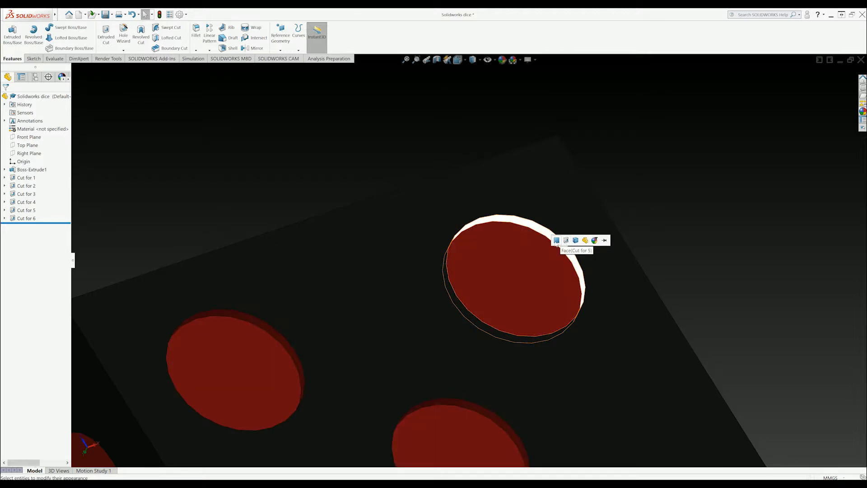
# Try Green LED on the top pip, then dismiss the target choices.
pyautogui.scroll(5, 341, 345)
pyautogui.scroll(-8, 539, 237)
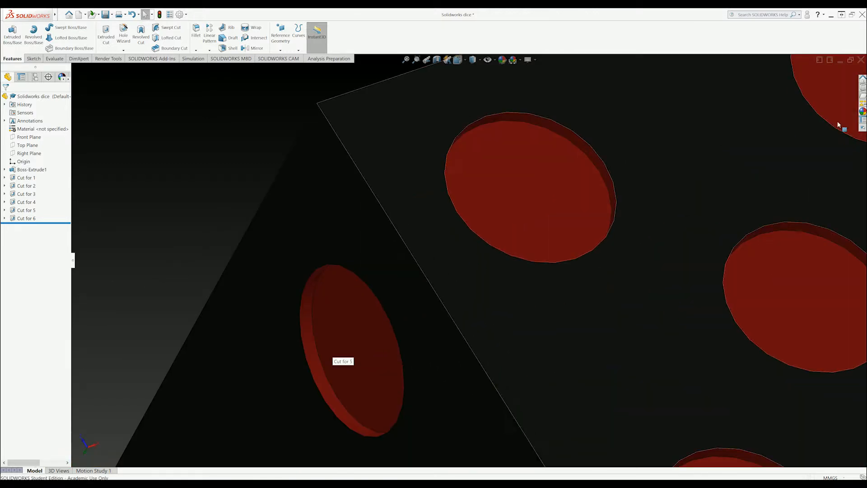
pyautogui.click(863, 111)
pyautogui.moveTo(757, 248); pyautogui.dragTo(600, 162)
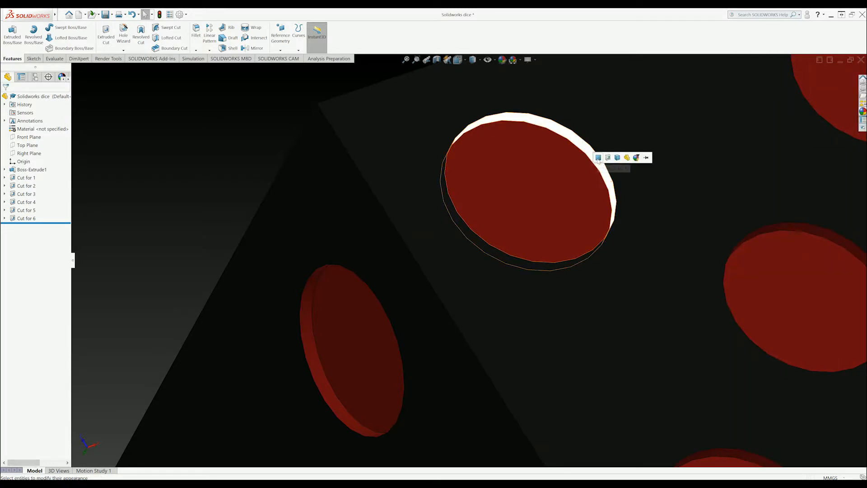
pyautogui.click(599, 157)
# Give the centre, right and bottom-left pips White LED rims.
pyautogui.click(863, 112)
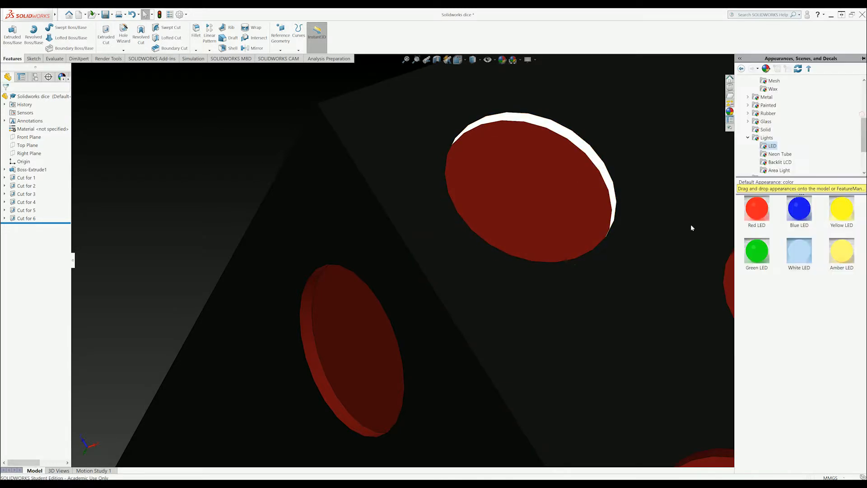
pyautogui.scroll(6, 651, 257)
pyautogui.scroll(-1, 696, 258)
pyautogui.moveTo(795, 257); pyautogui.dragTo(581, 260)
pyautogui.click(588, 256)
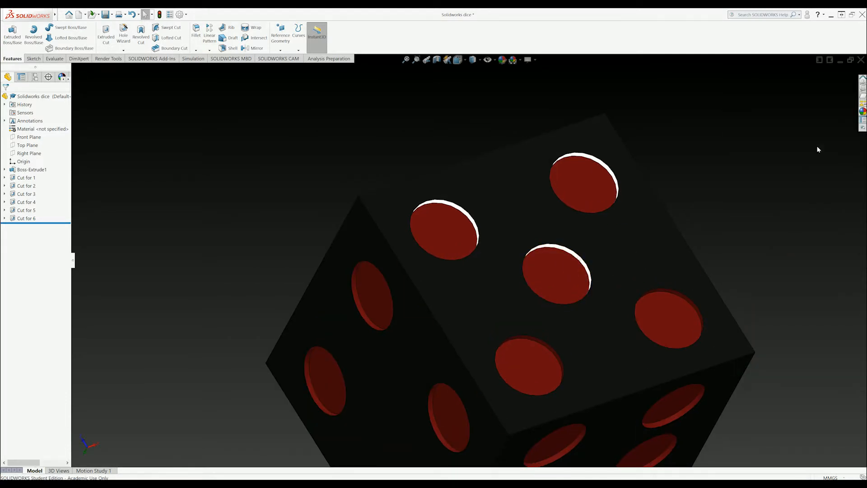
pyautogui.click(861, 113)
pyautogui.moveTo(796, 253); pyautogui.dragTo(682, 298)
pyautogui.click(688, 294)
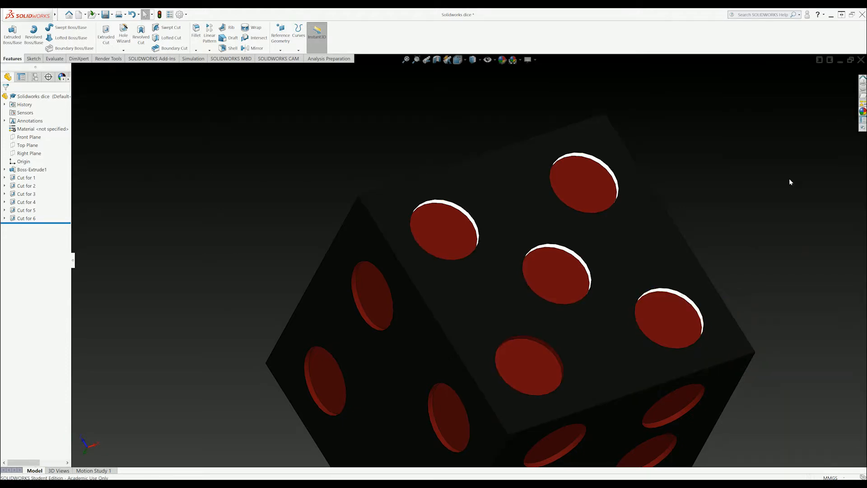
pyautogui.click(863, 113)
pyautogui.moveTo(796, 253); pyautogui.dragTo(549, 349)
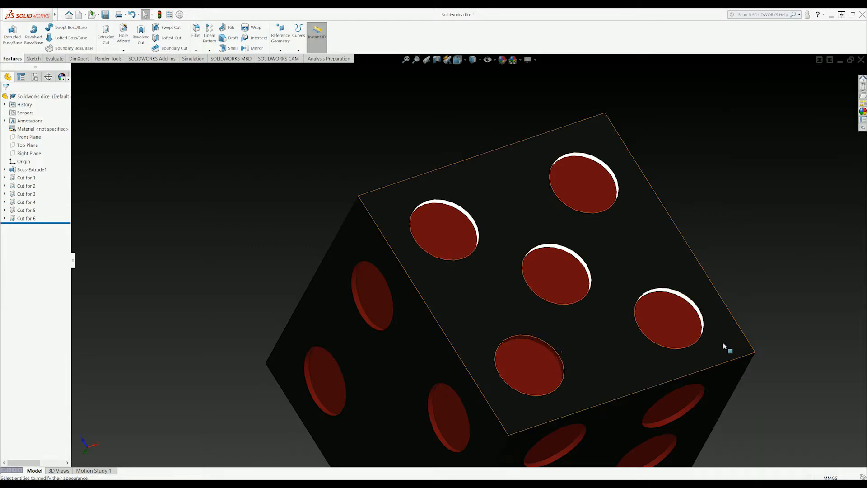
pyautogui.click(862, 113)
pyautogui.moveTo(796, 253); pyautogui.dragTo(538, 342)
# Orbit the die to reveal the two-pip face and more of its top.
pyautogui.scroll(4, 700, 339)
pyautogui.moveTo(698, 337); pyautogui.dragTo(550, 351, button='middle')
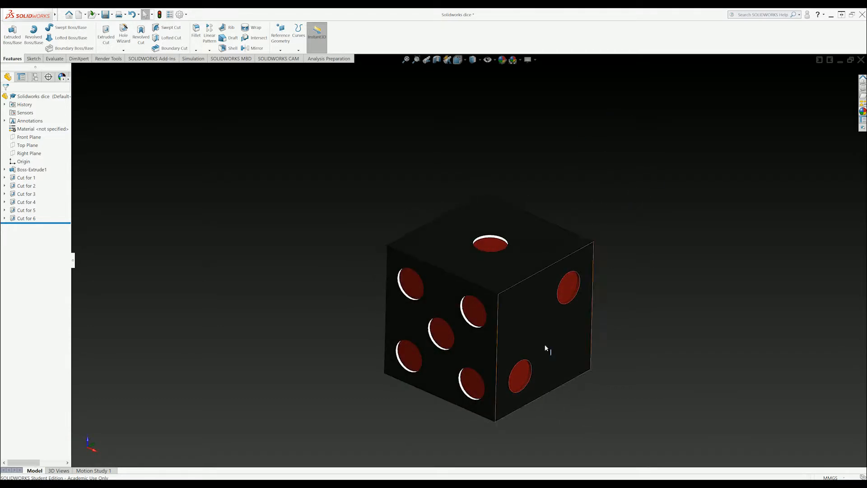
pyautogui.scroll(-1, 465, 301)
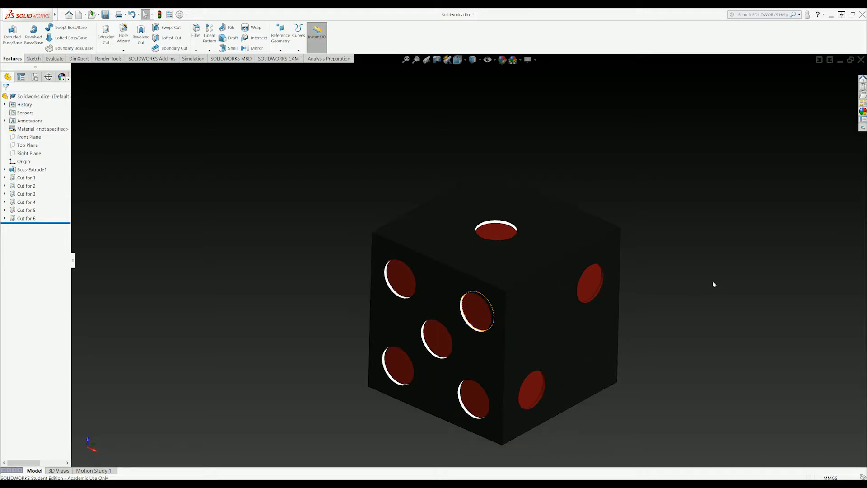
pyautogui.moveTo(647, 295); pyautogui.dragTo(527, 393, button='middle')
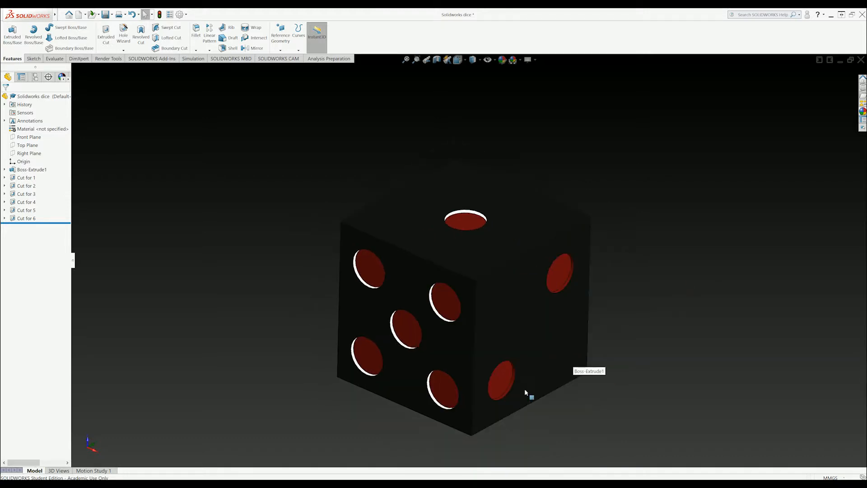
pyautogui.click(109, 59)
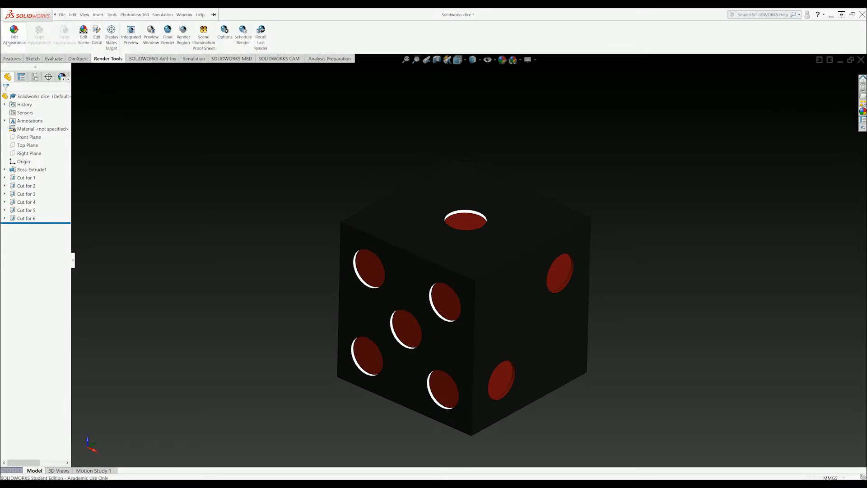
# Turn on Integrated Preview without camera or perspective and orbit the rendered die.
pyautogui.click(163, 15)
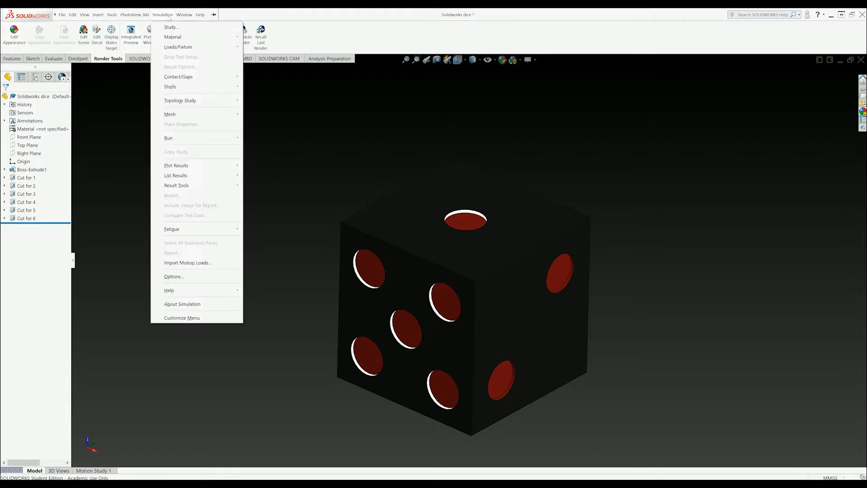
pyautogui.press('Escape')
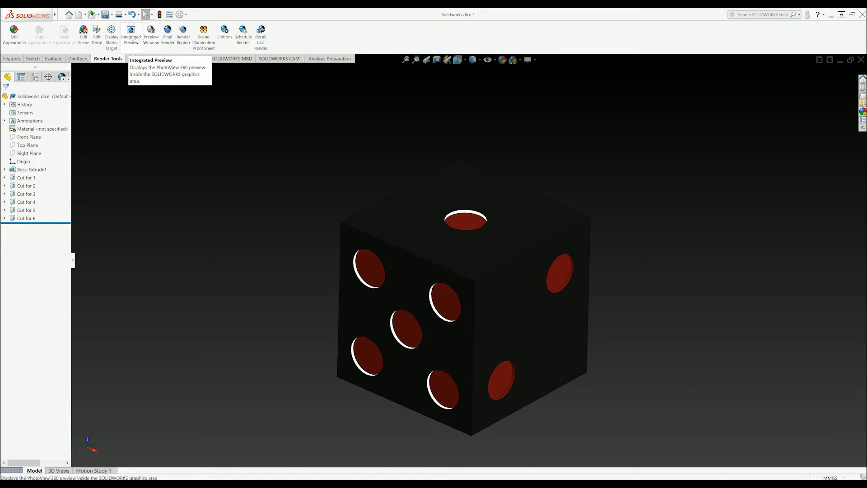
pyautogui.click(131, 41)
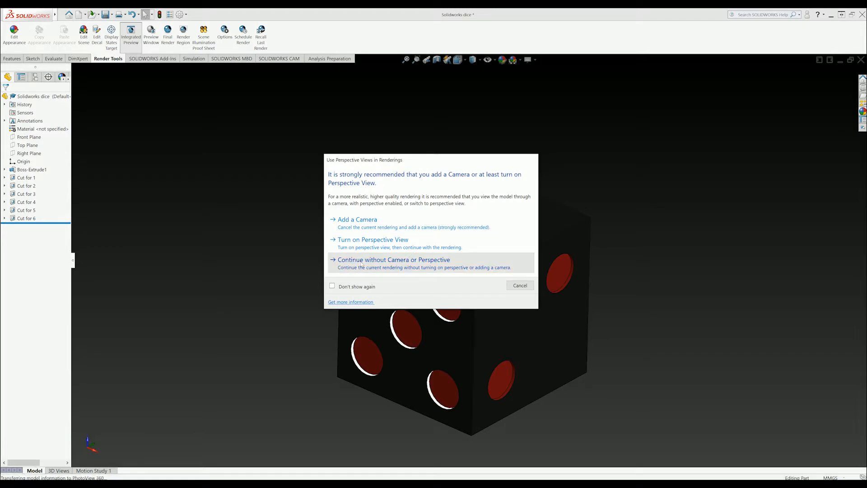
pyautogui.click(361, 262)
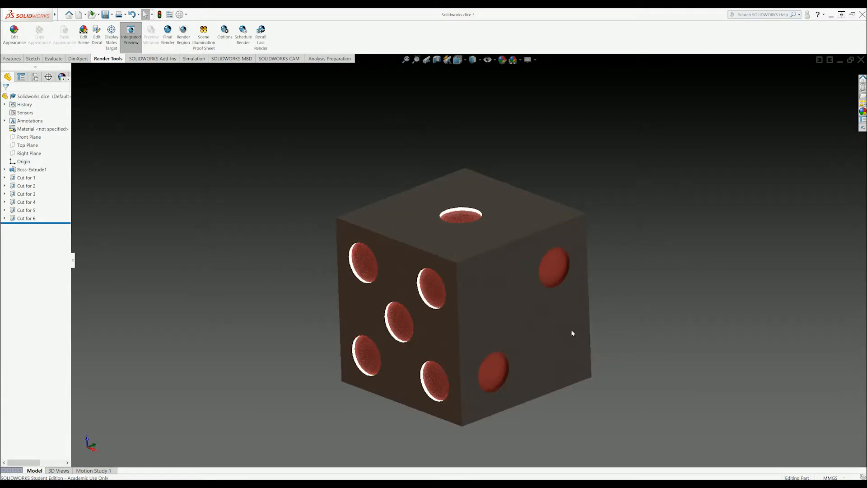
pyautogui.moveTo(659, 317); pyautogui.dragTo(665, 314, button='middle')
pyautogui.moveTo(630, 342); pyautogui.dragTo(615, 323, button='middle')
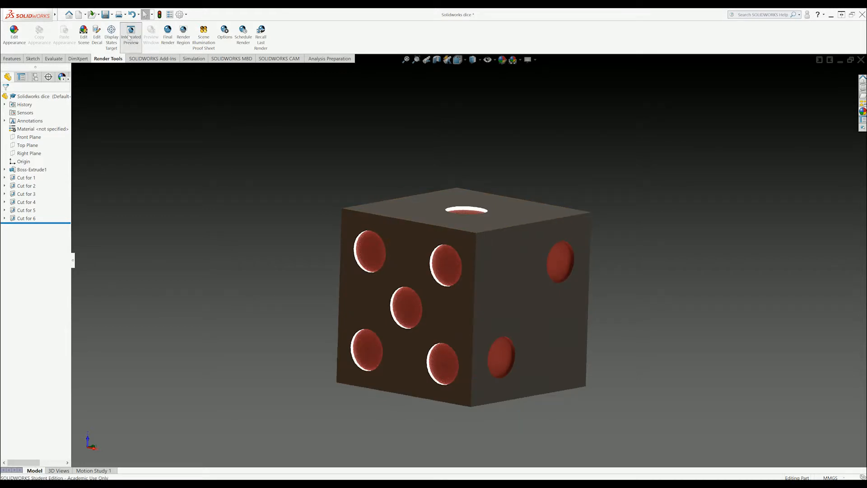
# Switch from Integrated Preview to a separate Preview Window and orbit the die while it renders.
pyautogui.click(131, 36)
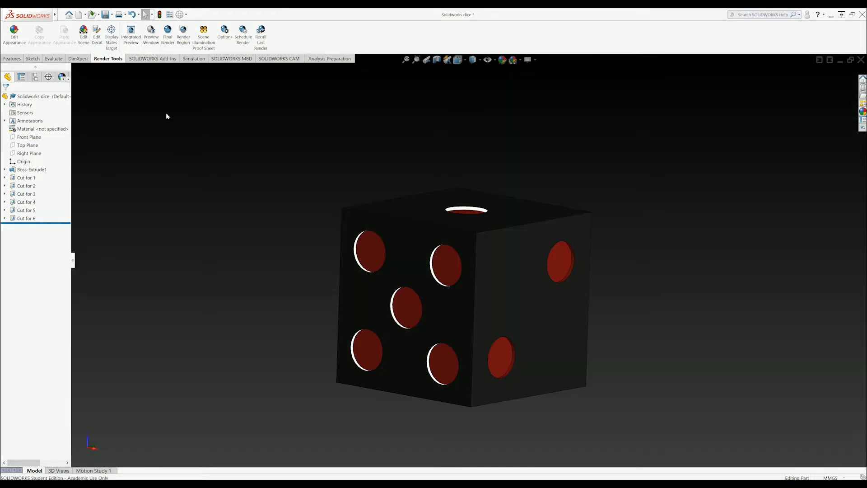
pyautogui.click(151, 37)
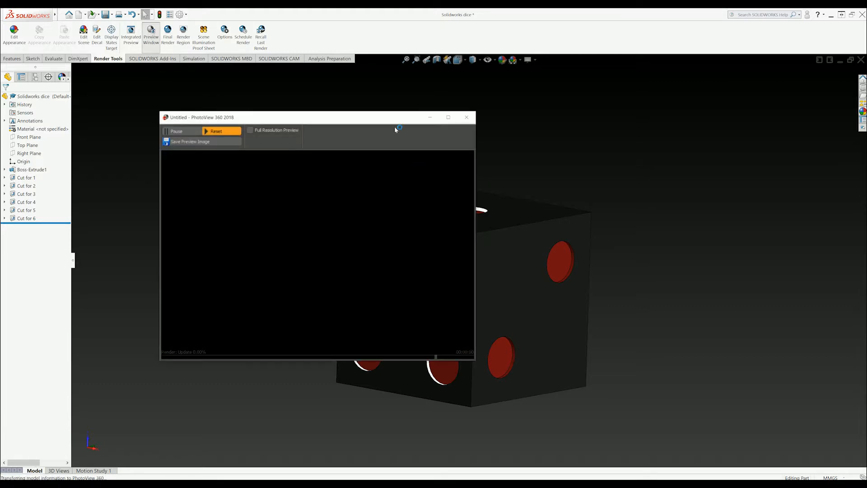
pyautogui.moveTo(381, 119); pyautogui.dragTo(337, 117)
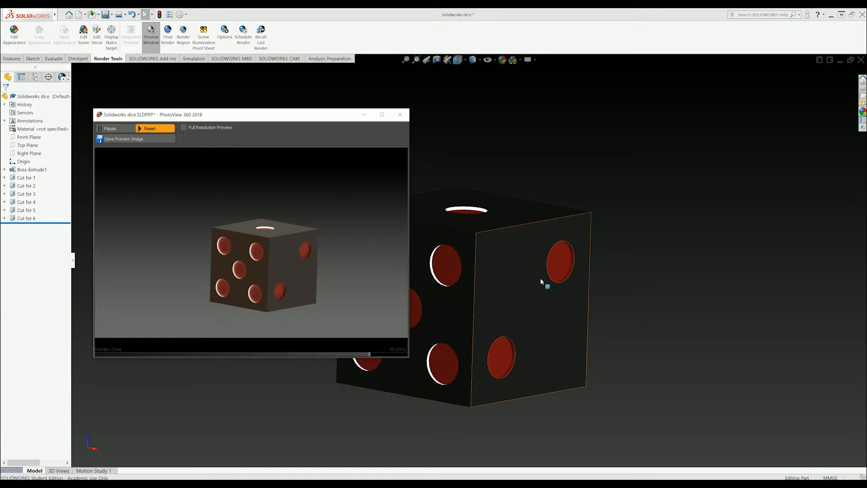
pyautogui.moveTo(683, 226); pyautogui.dragTo(649, 267, button='middle')
pyautogui.moveTo(614, 392); pyautogui.dragTo(517, 350, button='middle')
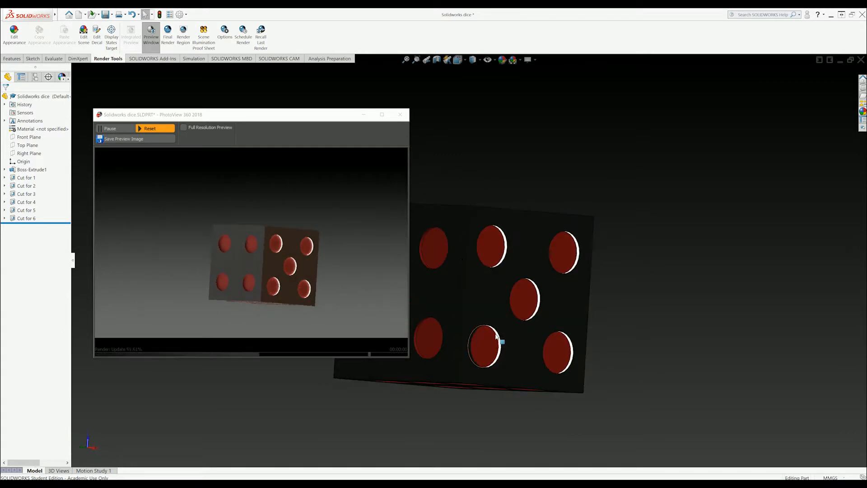
pyautogui.scroll(4, 500, 340)
pyautogui.scroll(-9, 496, 292)
pyautogui.scroll(2, 484, 243)
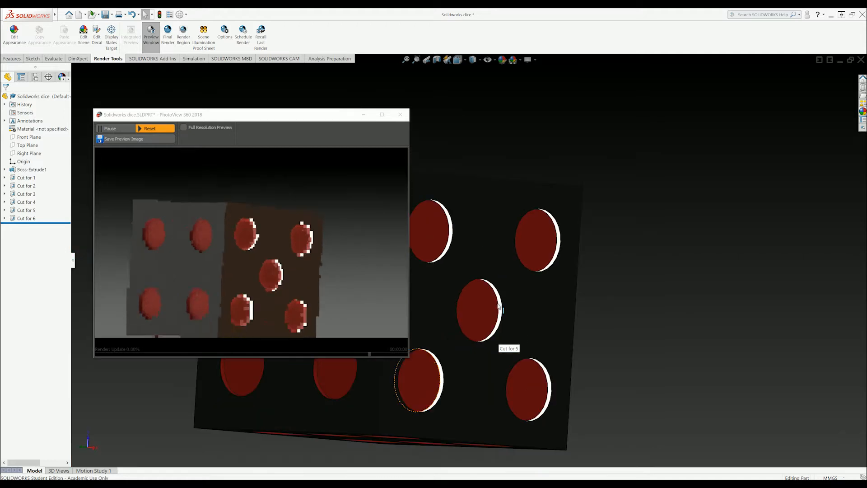
# Orbit the die back toward a corner view, then close the preview window and fit the die.
pyautogui.moveTo(535, 360); pyautogui.dragTo(494, 403, button='middle')
pyautogui.moveTo(540, 280); pyautogui.dragTo(344, 361, button='middle')
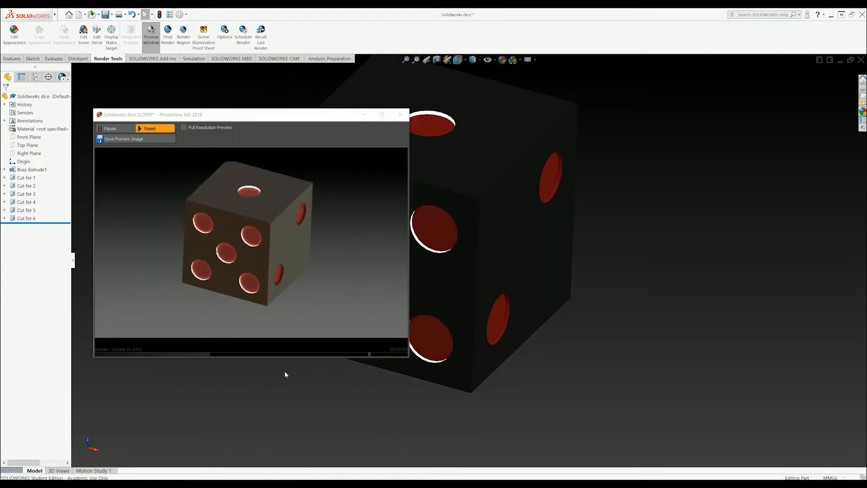
pyautogui.moveTo(474, 131); pyautogui.dragTo(459, 141, button='middle')
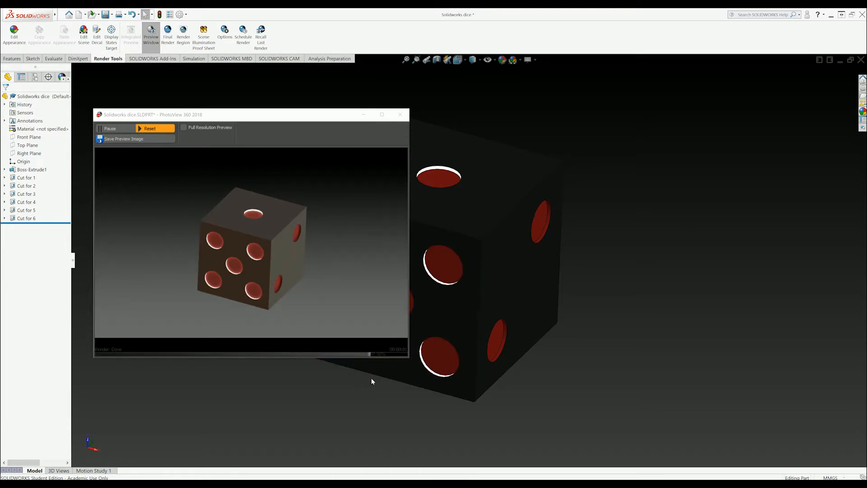
pyautogui.scroll(1, 469, 258)
pyautogui.scroll(-1, 460, 257)
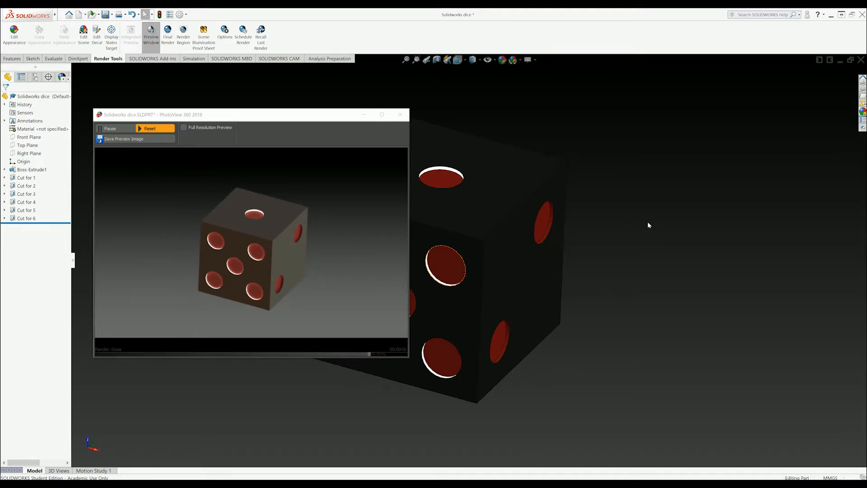
pyautogui.moveTo(321, 115); pyautogui.dragTo(652, 147)
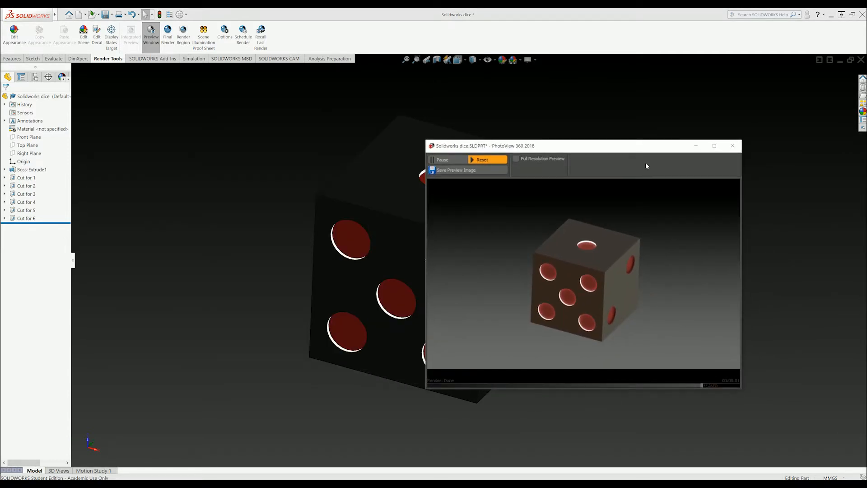
pyautogui.click(737, 152)
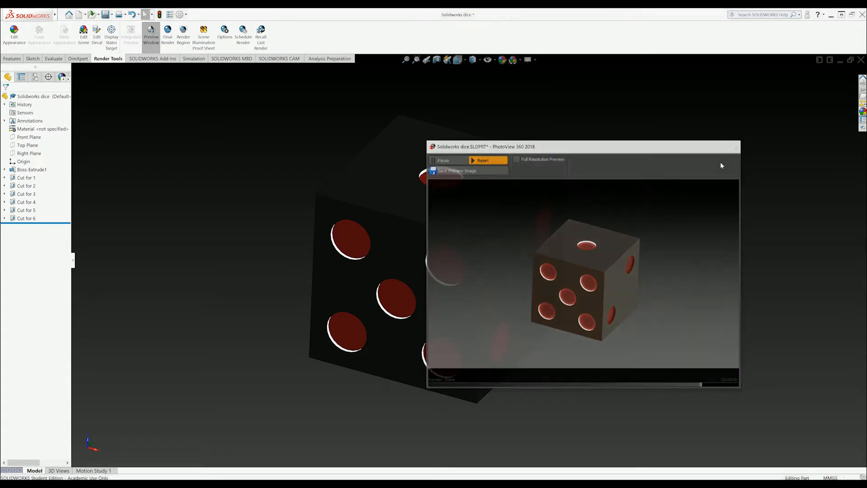
pyautogui.press('f')
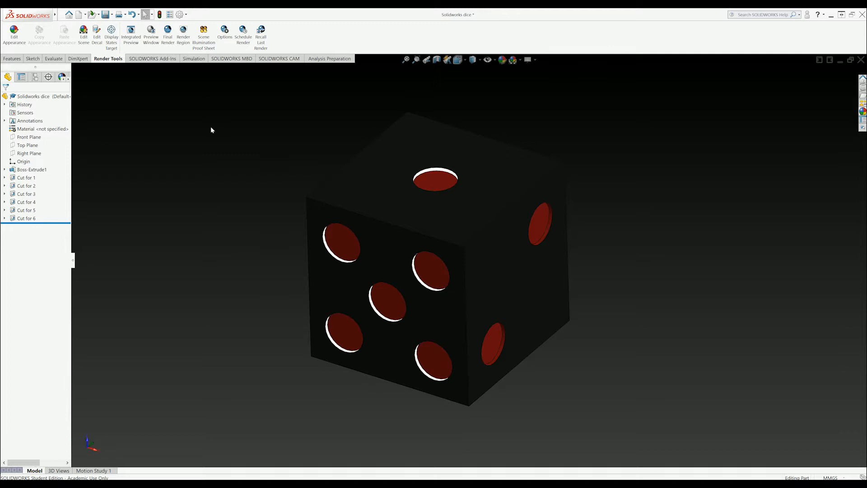
# Set the PhotoView 360 output to 1920X1080 (16:9) with Good final render quality.
pyautogui.click(225, 32)
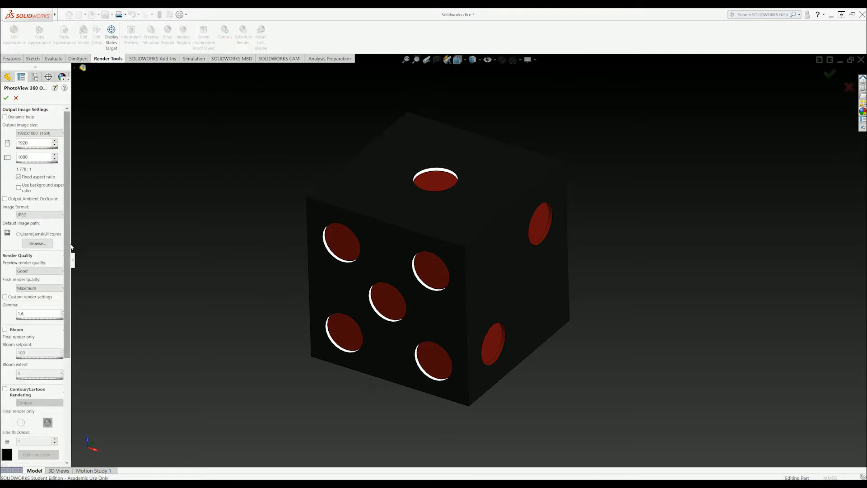
pyautogui.moveTo(72, 244); pyautogui.dragTo(190, 244)
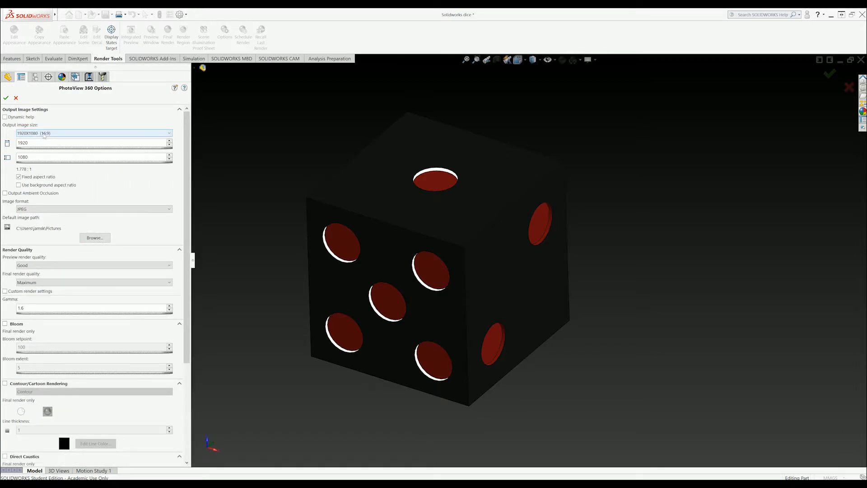
pyautogui.click(58, 134)
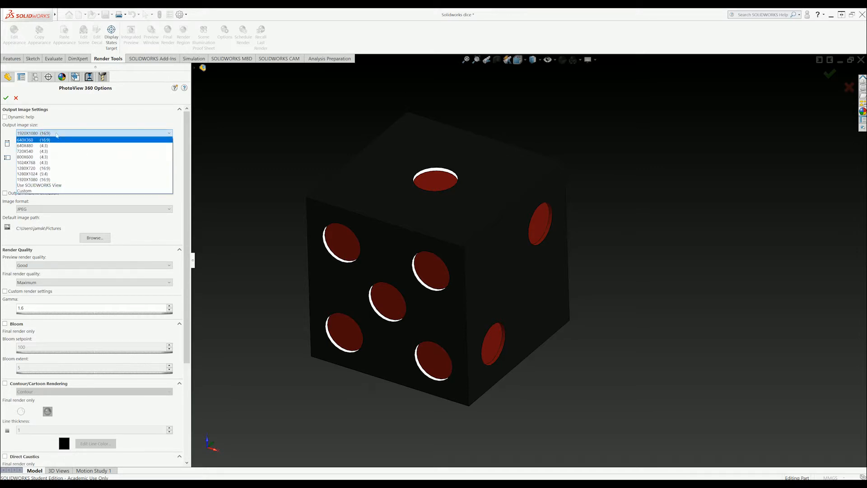
pyautogui.click(67, 179)
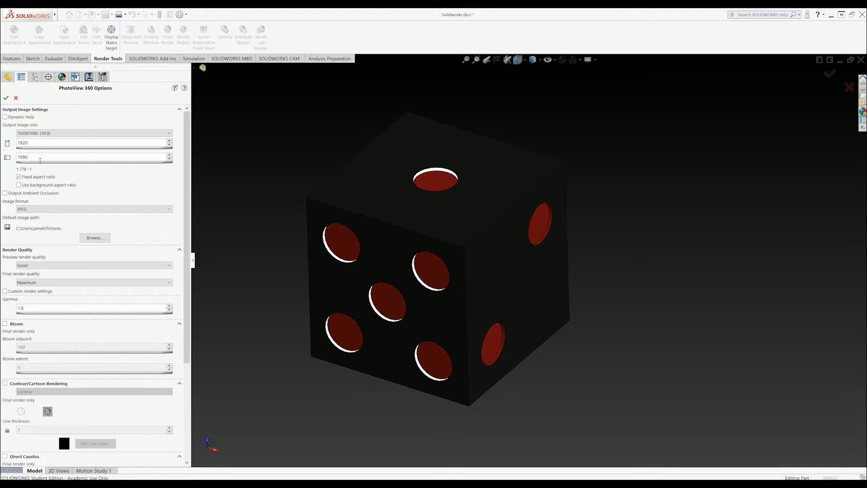
pyautogui.scroll(-3, 101, 186)
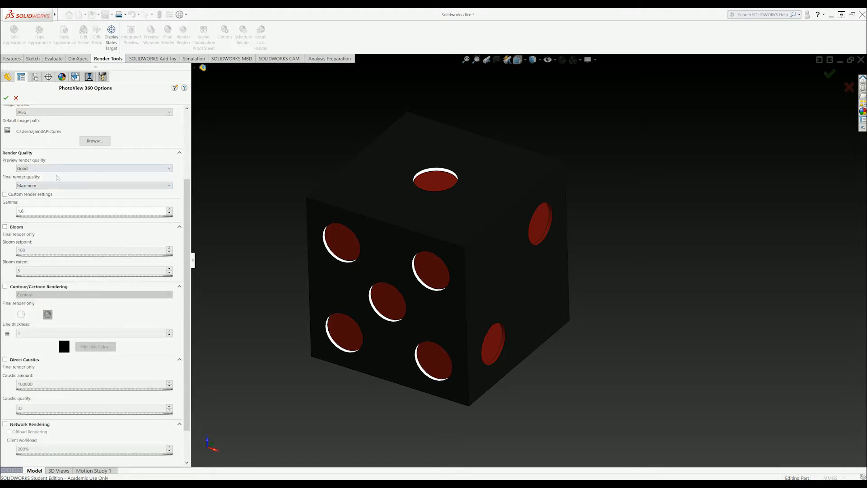
pyautogui.click(46, 185)
pyautogui.click(51, 193)
pyautogui.scroll(3, 81, 185)
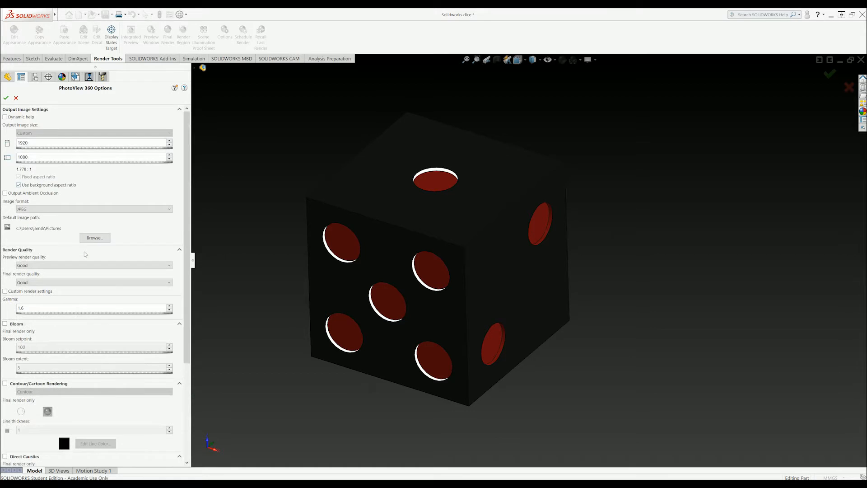
pyautogui.scroll(-3, 87, 243)
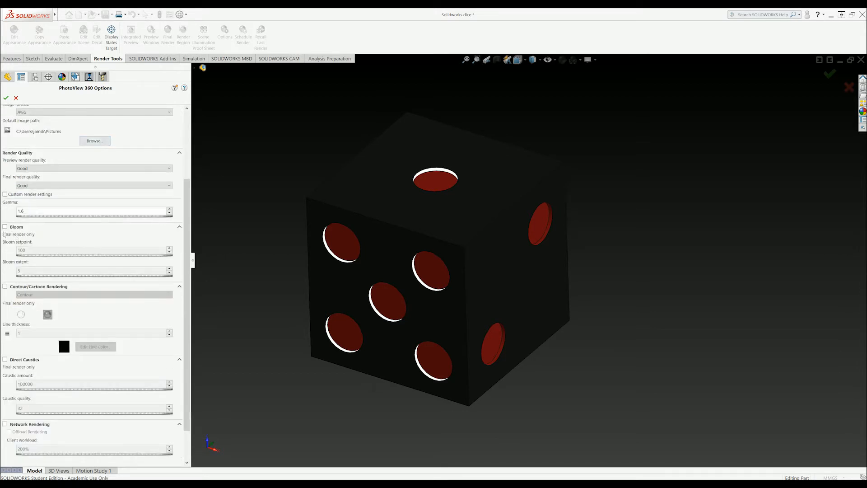
pyautogui.scroll(3, 131, 181)
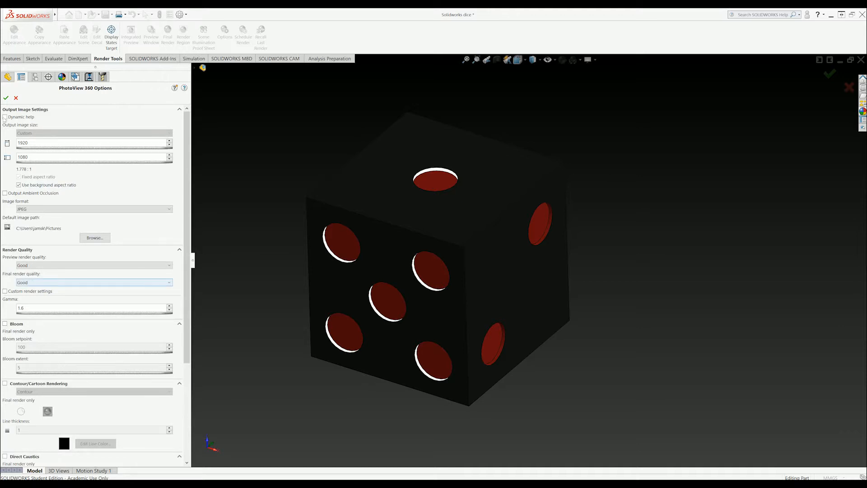
pyautogui.click(6, 97)
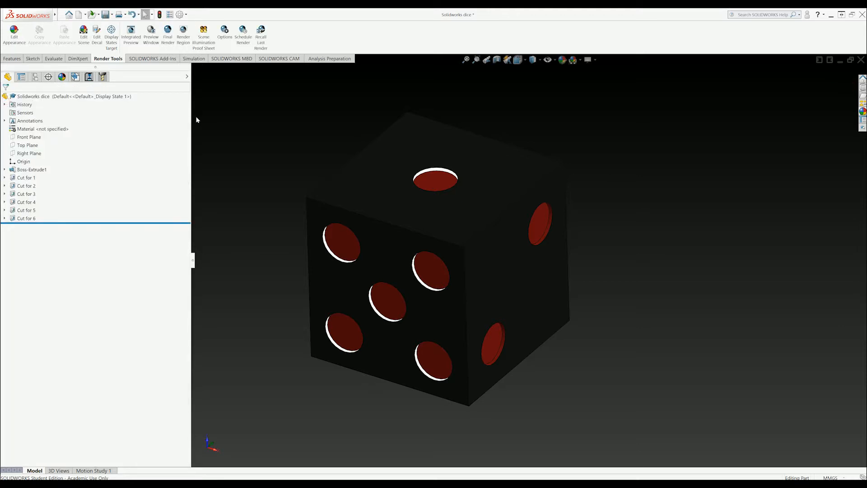
# Start the 1920x1080 final render of the die.
pyautogui.scroll(2, 233, 129)
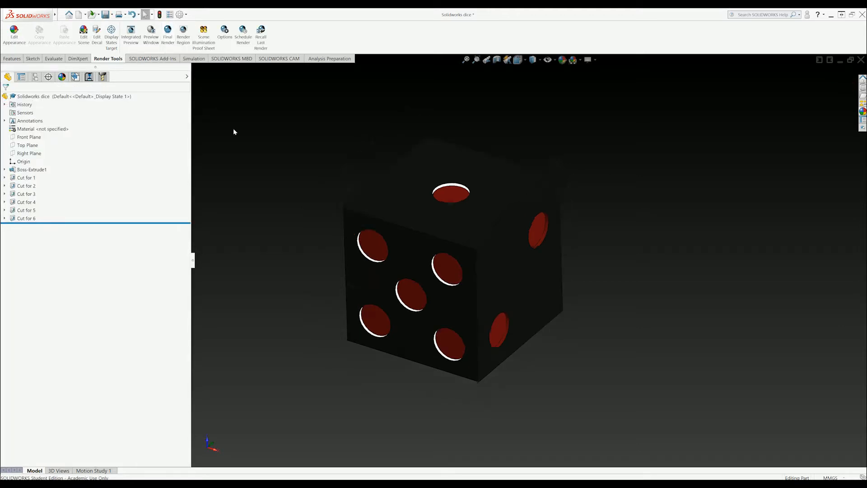
pyautogui.scroll(-2, 326, 190)
pyautogui.scroll(2, 637, 430)
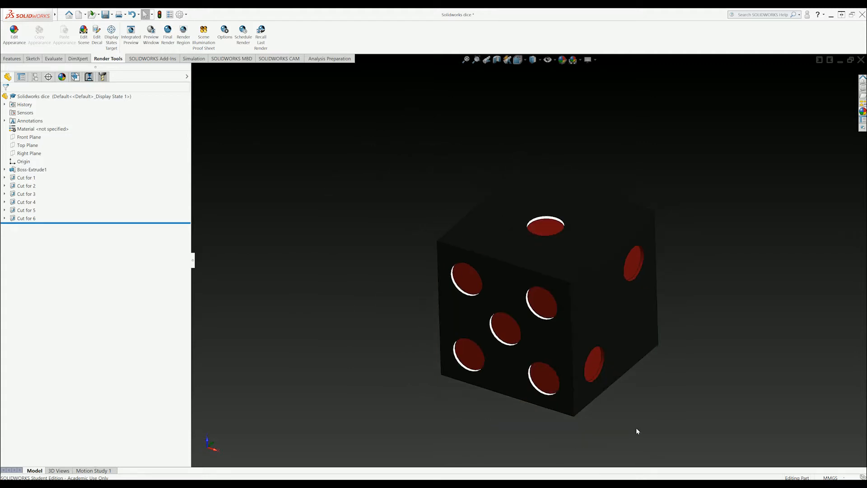
pyautogui.scroll(-2, 537, 411)
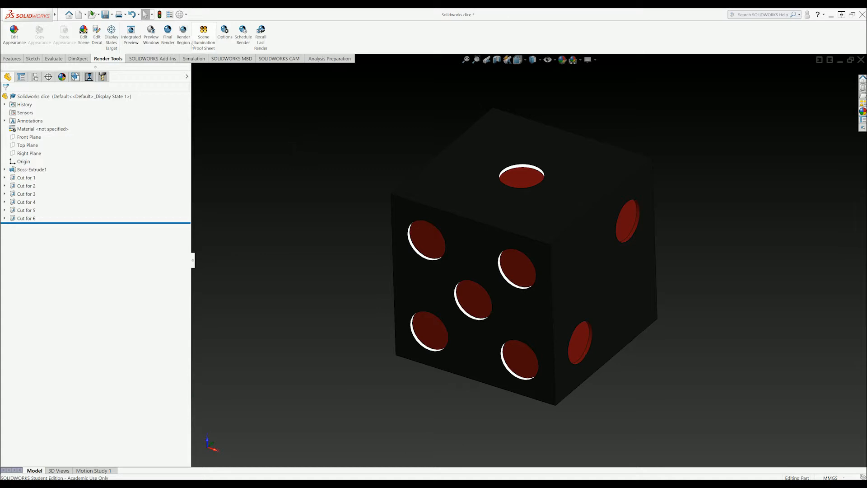
pyautogui.click(168, 38)
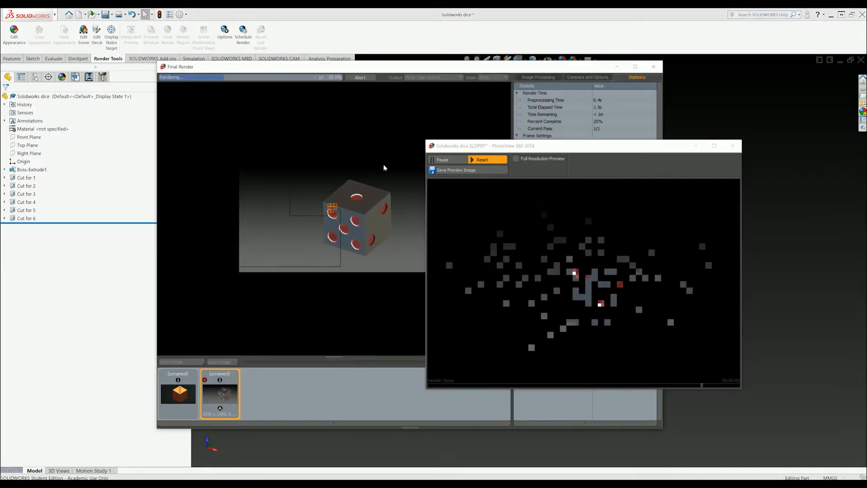
# Once the render completes, move the Final Render window aside and close it.
pyautogui.click(494, 68)
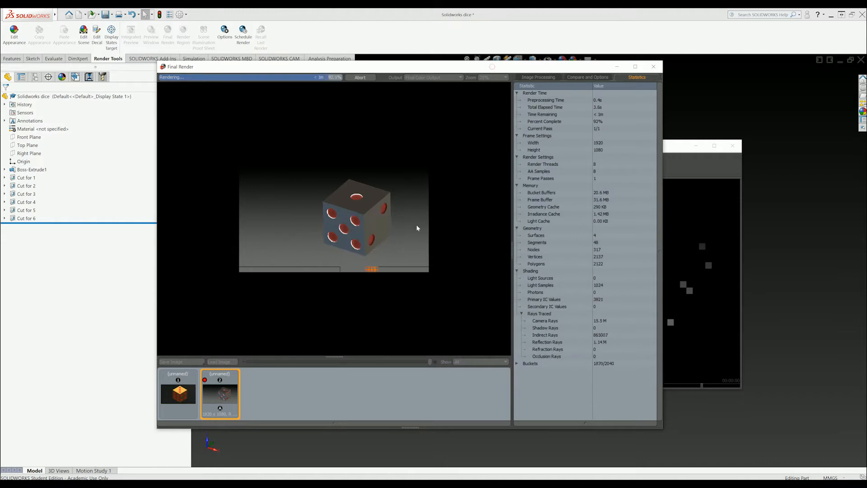
pyautogui.scroll(1, 378, 214)
pyautogui.scroll(-1, 378, 213)
pyautogui.scroll(1, 378, 214)
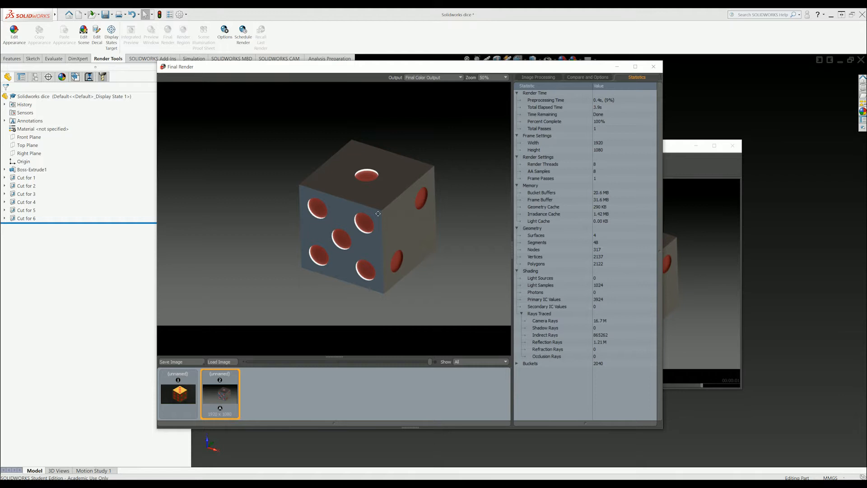
pyautogui.scroll(-1, 378, 214)
pyautogui.scroll(1, 379, 214)
pyautogui.moveTo(508, 70); pyautogui.dragTo(320, 80)
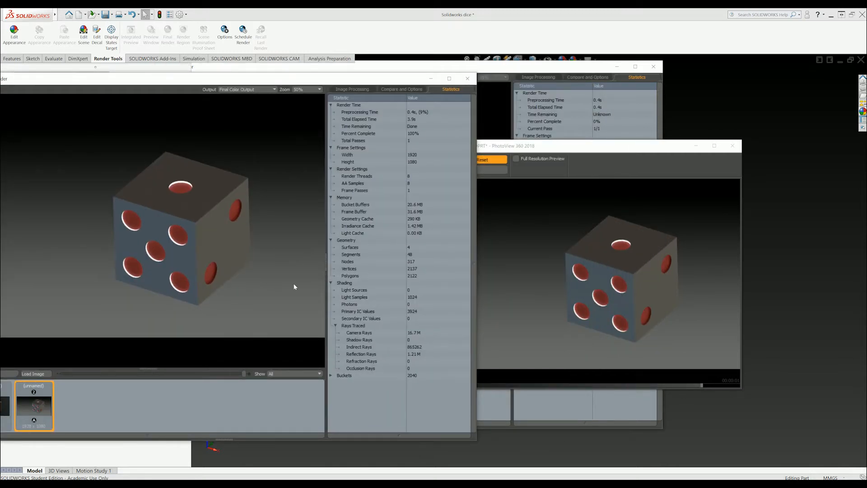
pyautogui.click(468, 78)
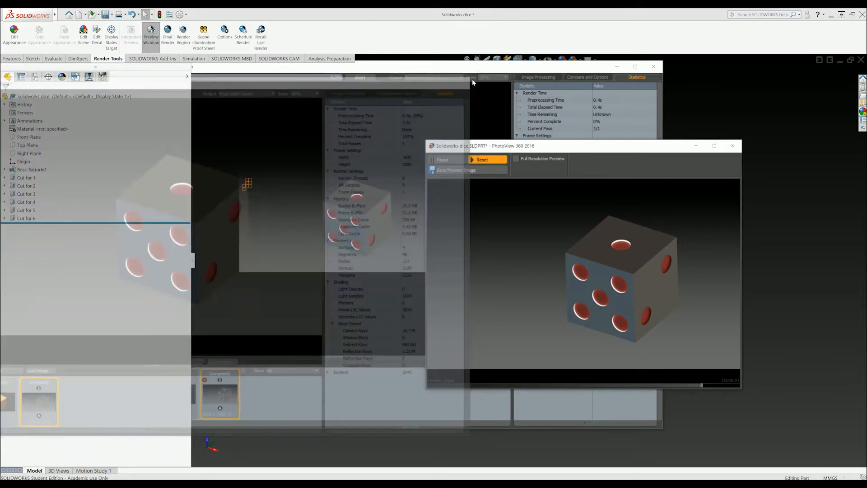
# Close the preview and set PhotoView 360 to Maximum final render quality with Bloom enabled.
pyautogui.click(738, 150)
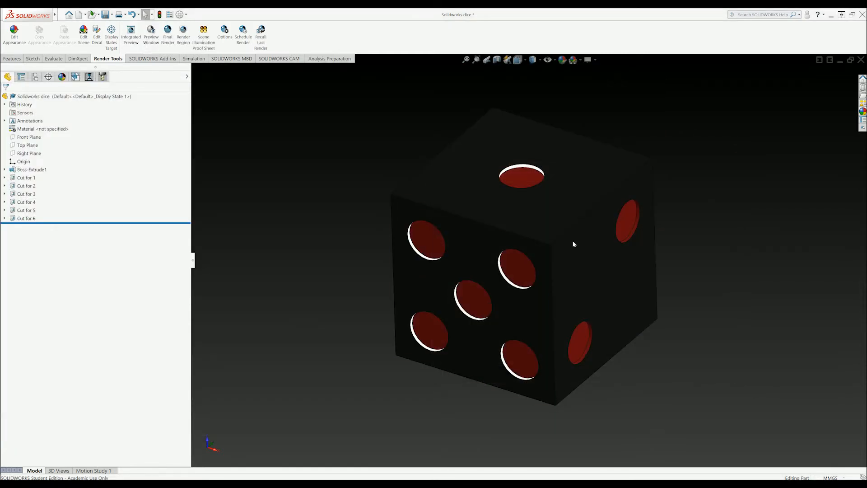
pyautogui.click(224, 32)
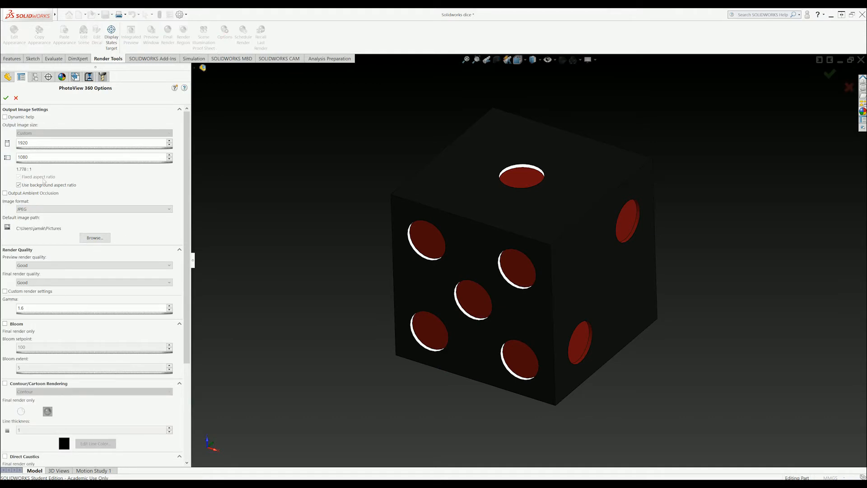
pyautogui.scroll(-3, 75, 273)
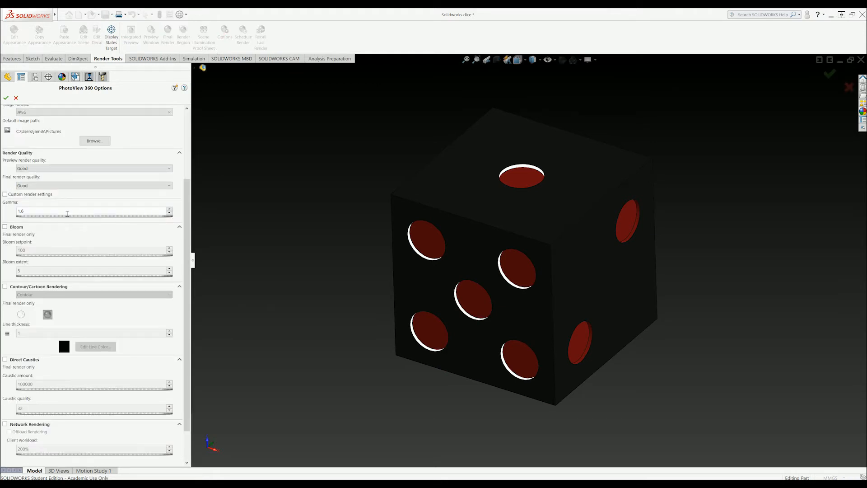
pyautogui.click(67, 185)
pyautogui.click(52, 209)
pyautogui.click(91, 195)
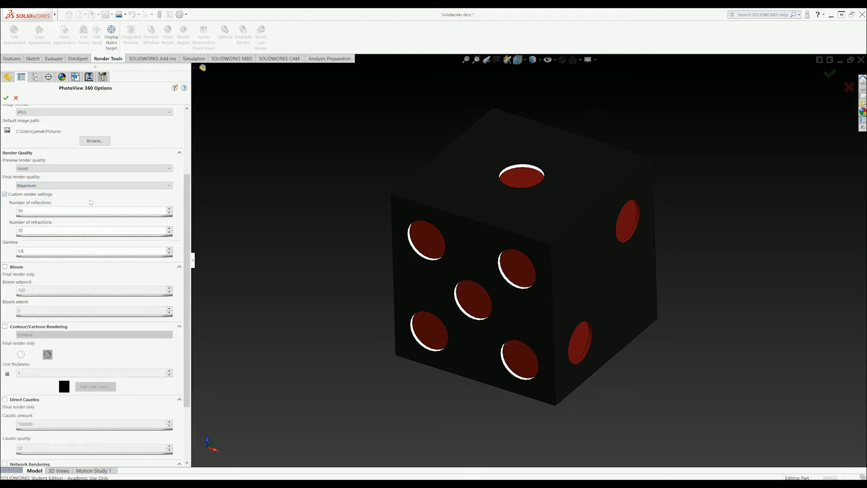
pyautogui.click(5, 195)
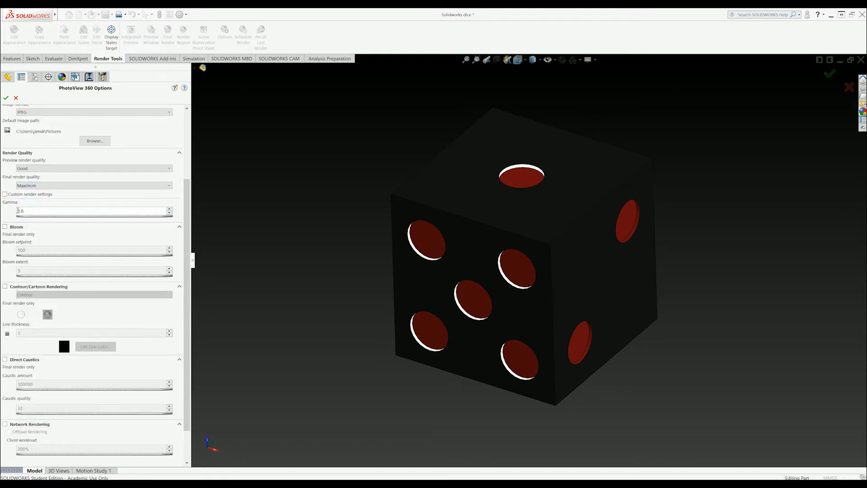
pyautogui.click(5, 227)
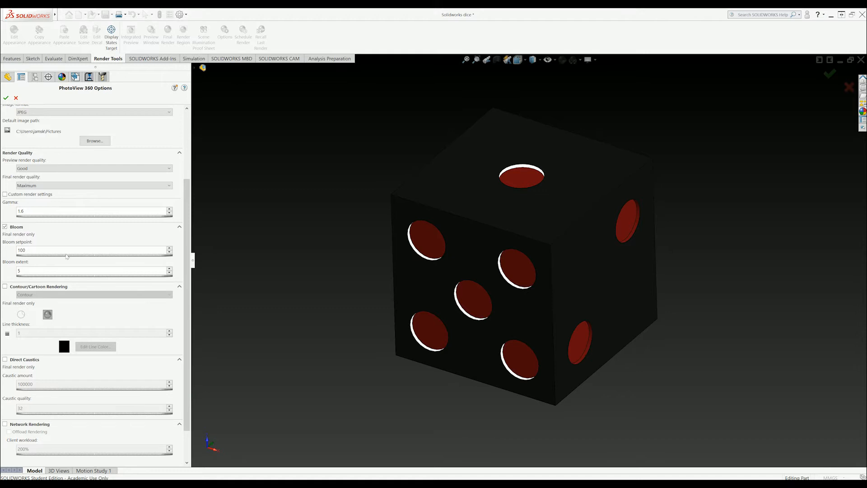
pyautogui.scroll(5, 76, 208)
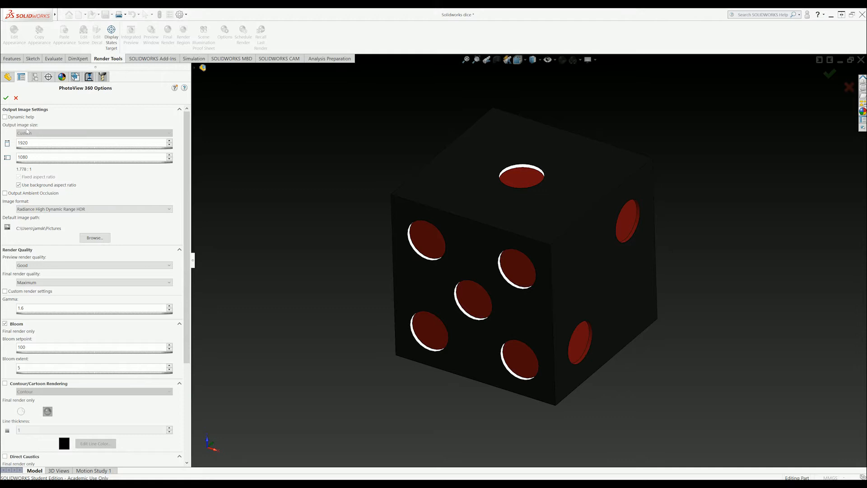
pyautogui.click(6, 98)
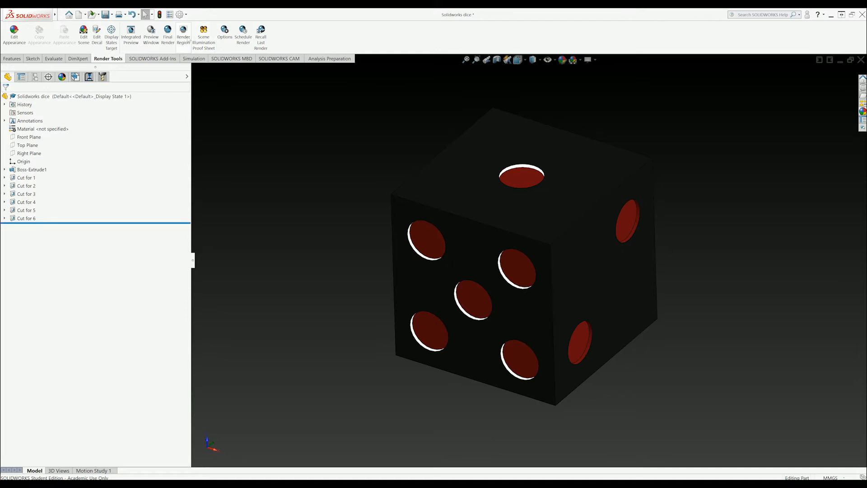
# Launch the Maximum-quality 1920x1080 final render and spread the render and preview windows apart.
pyautogui.click(172, 38)
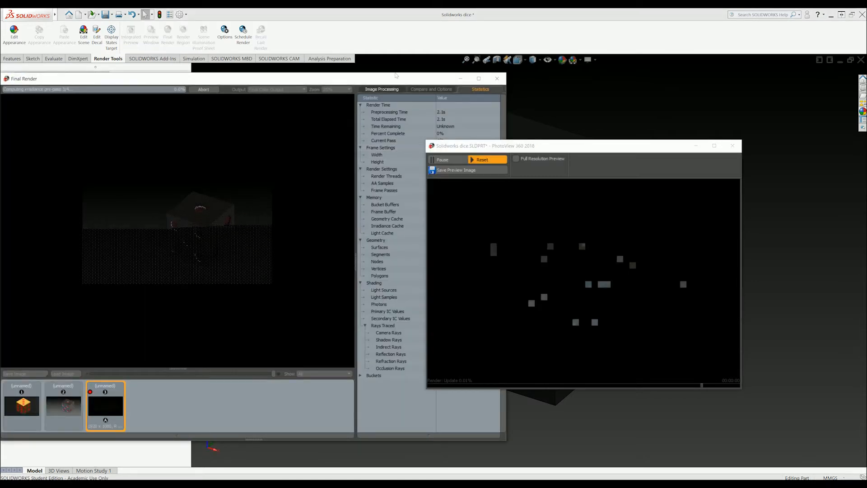
pyautogui.moveTo(383, 80); pyautogui.dragTo(501, 78)
pyautogui.moveTo(627, 148); pyautogui.dragTo(679, 150)
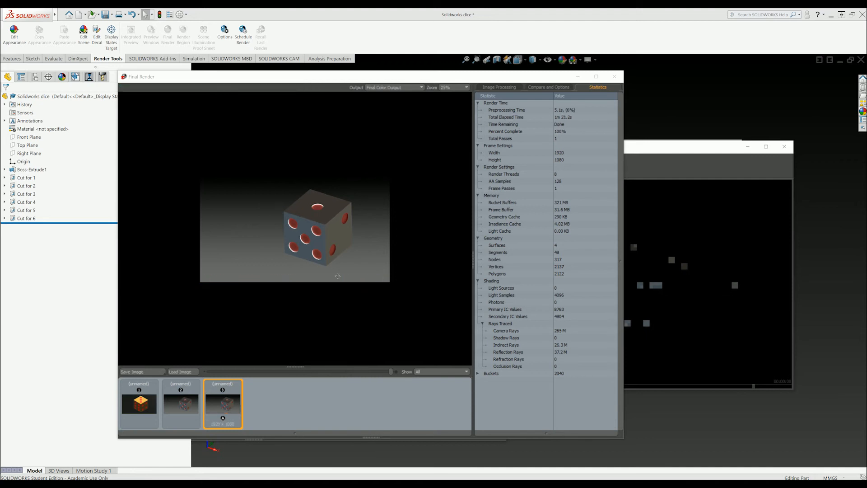
# Zoom the Final Render viewer and compare the earlier quick render with the maximum-quality one.
pyautogui.scroll(-1, 316, 224)
pyautogui.scroll(2, 312, 228)
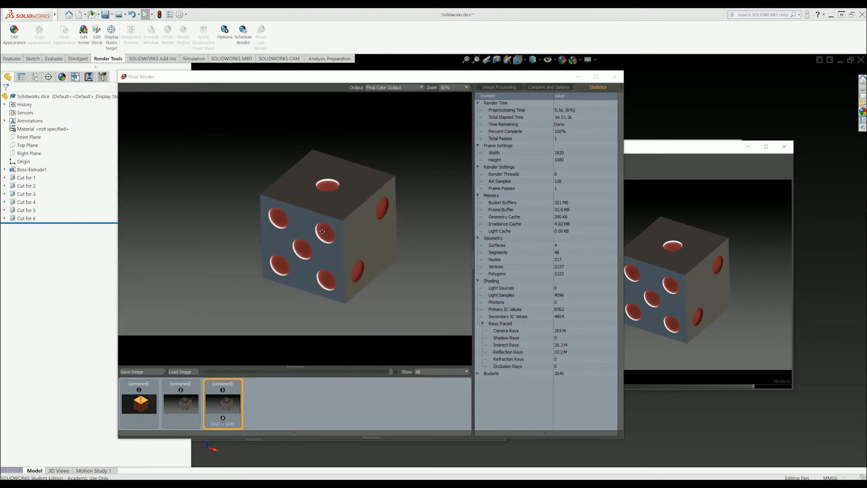
pyautogui.scroll(3, 322, 232)
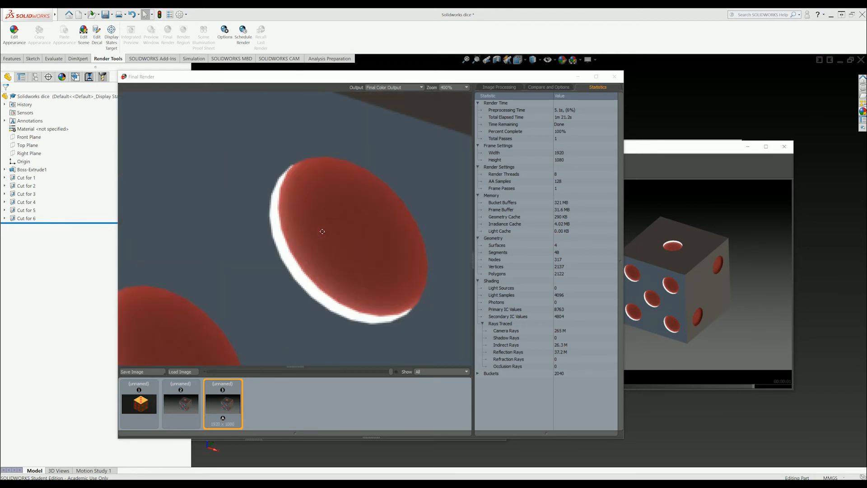
pyautogui.scroll(-3, 322, 232)
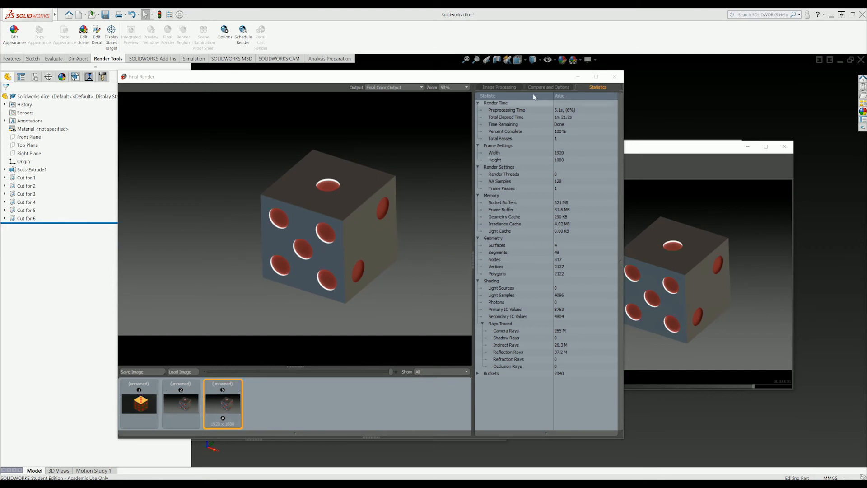
pyautogui.click(179, 411)
pyautogui.click(219, 409)
pyautogui.click(168, 408)
pyautogui.click(216, 415)
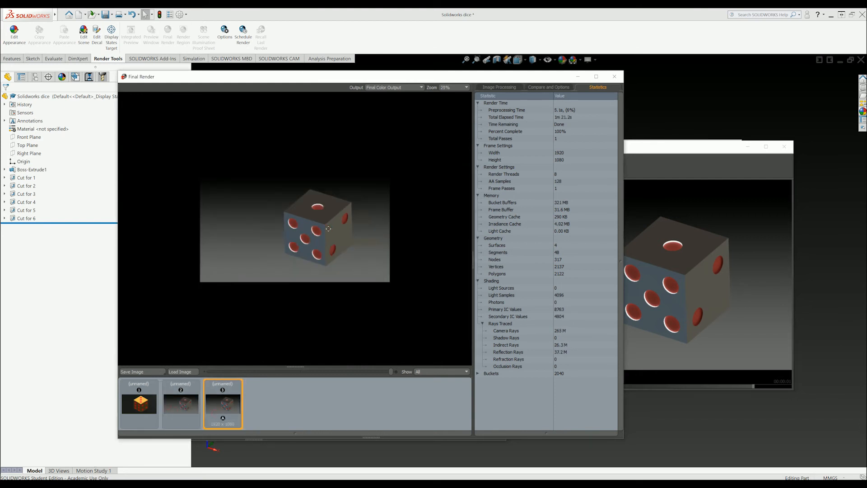
# Also compare against the orange-die and grey-die renders, then close the Final Render window.
pyautogui.scroll(3, 323, 229)
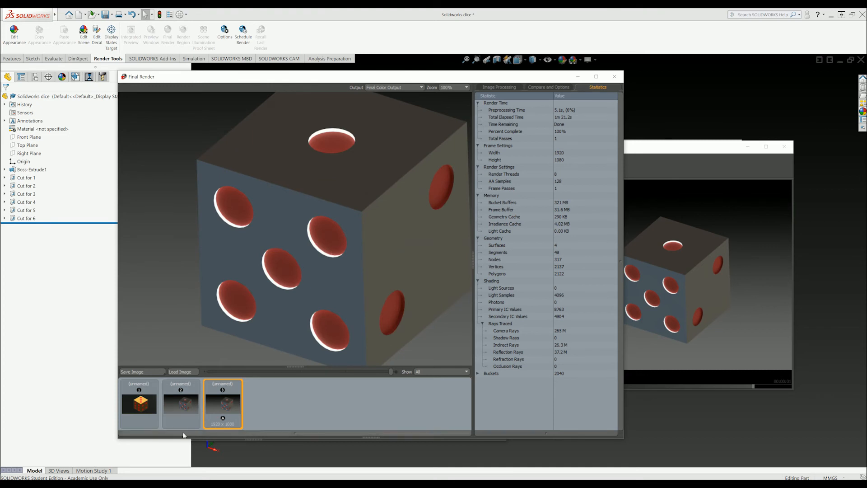
pyautogui.click(181, 404)
pyautogui.click(217, 407)
pyautogui.click(178, 407)
pyautogui.click(219, 407)
pyautogui.click(140, 403)
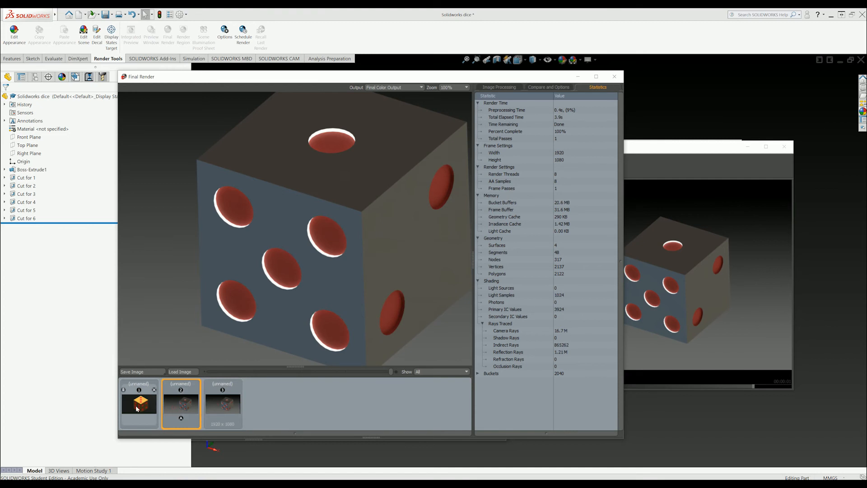
pyautogui.scroll(1, 257, 215)
pyautogui.scroll(-2, 257, 216)
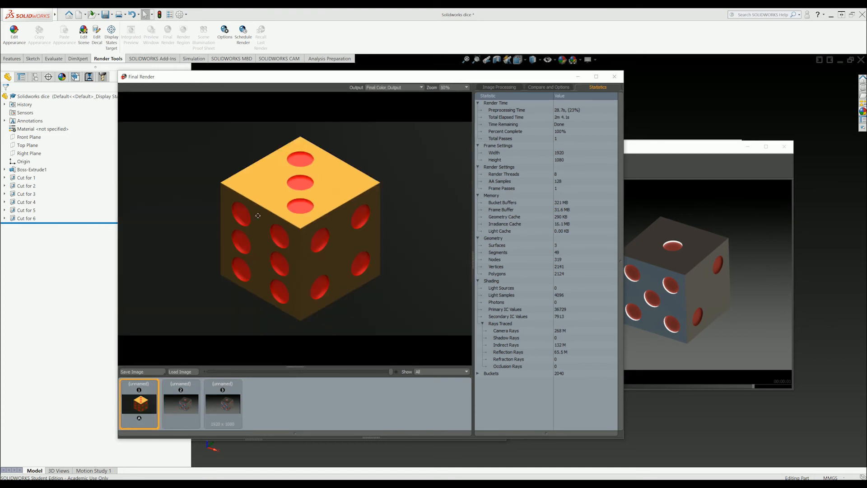
pyautogui.click(182, 403)
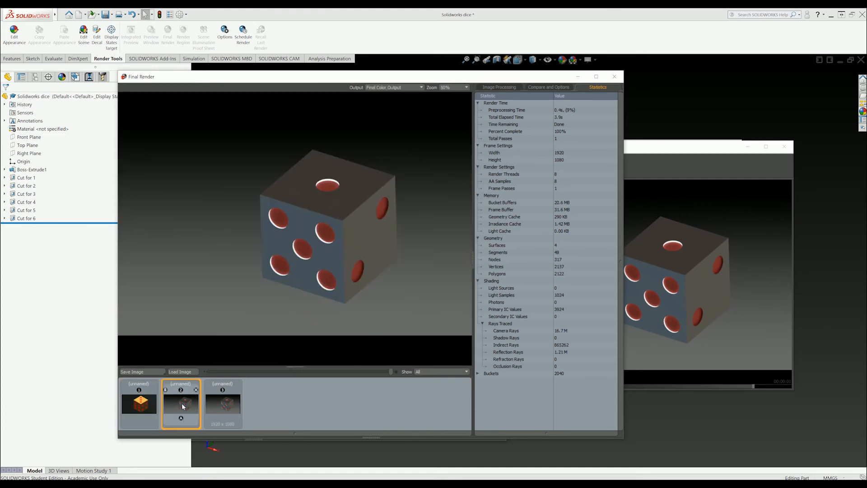
pyautogui.click(223, 403)
pyautogui.click(614, 76)
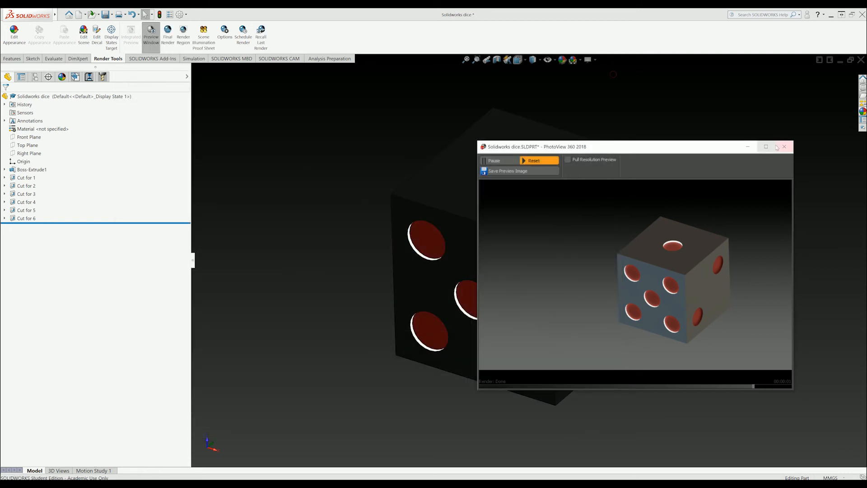
# Close the preview and show the Basic Scenes presets in the Appearances, Scenes, and Decals pane.
pyautogui.click(784, 146)
pyautogui.click(863, 111)
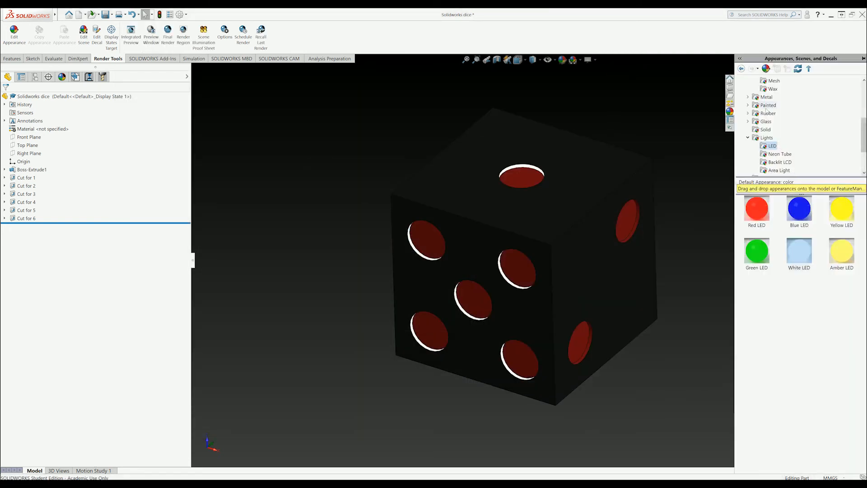
pyautogui.scroll(6, 763, 96)
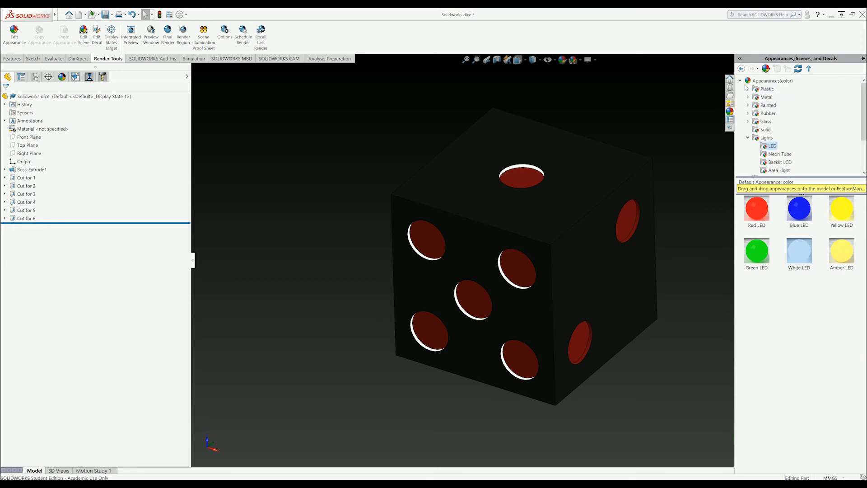
pyautogui.click(740, 81)
pyautogui.click(740, 88)
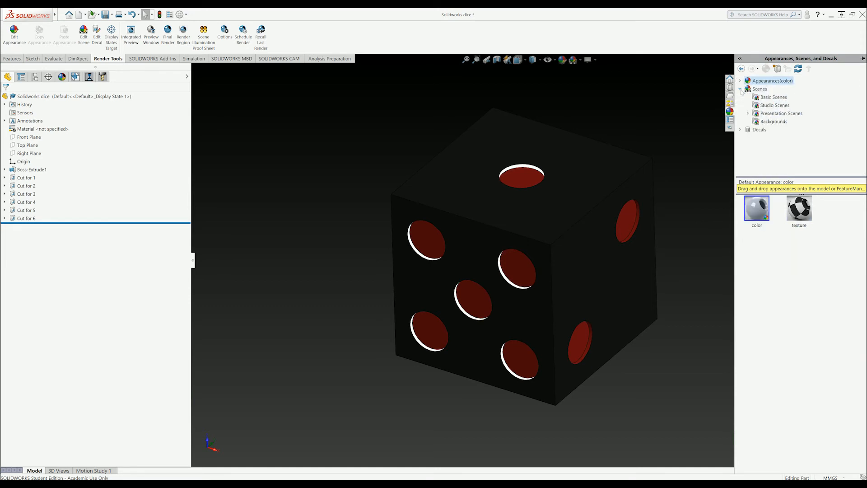
pyautogui.click(773, 97)
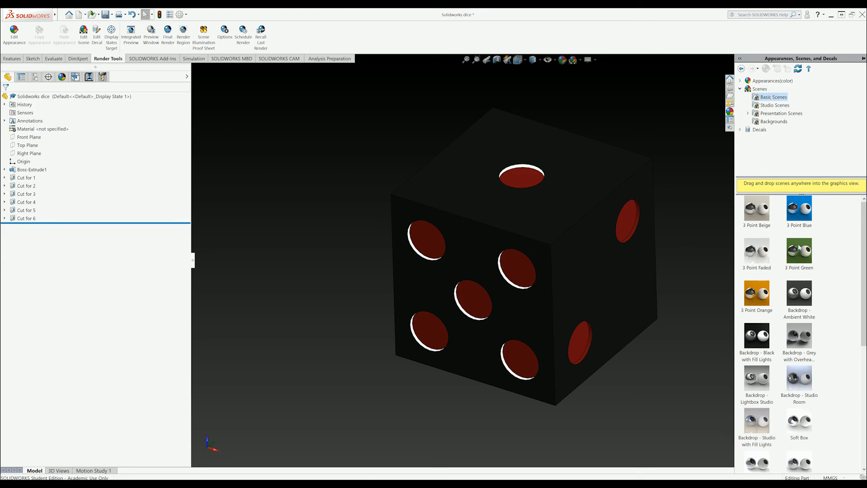